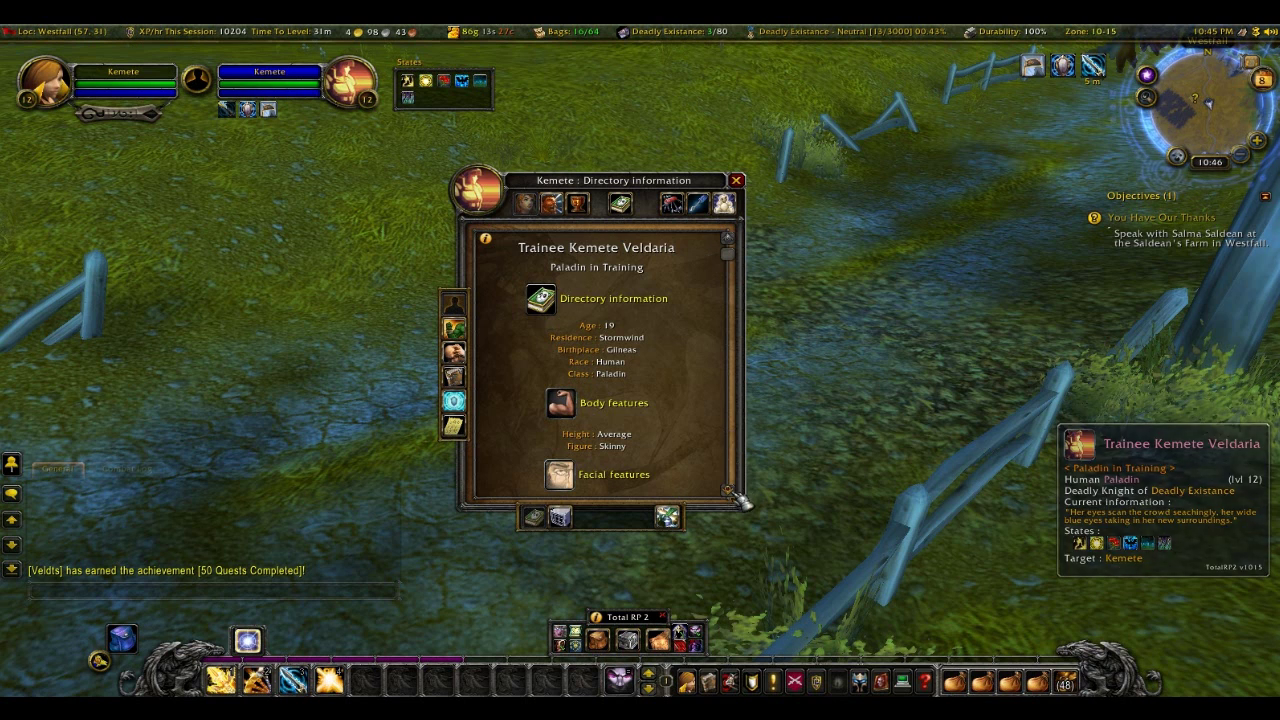
# Nudge the Directory information window slightly down and right, then turn the view with A
pyautogui.moveTo(740, 510)
pyautogui.mouseDown()
pyautogui.moveTo(748, 527)
pyautogui.moveTo(757, 516)
pyautogui.mouseUp()
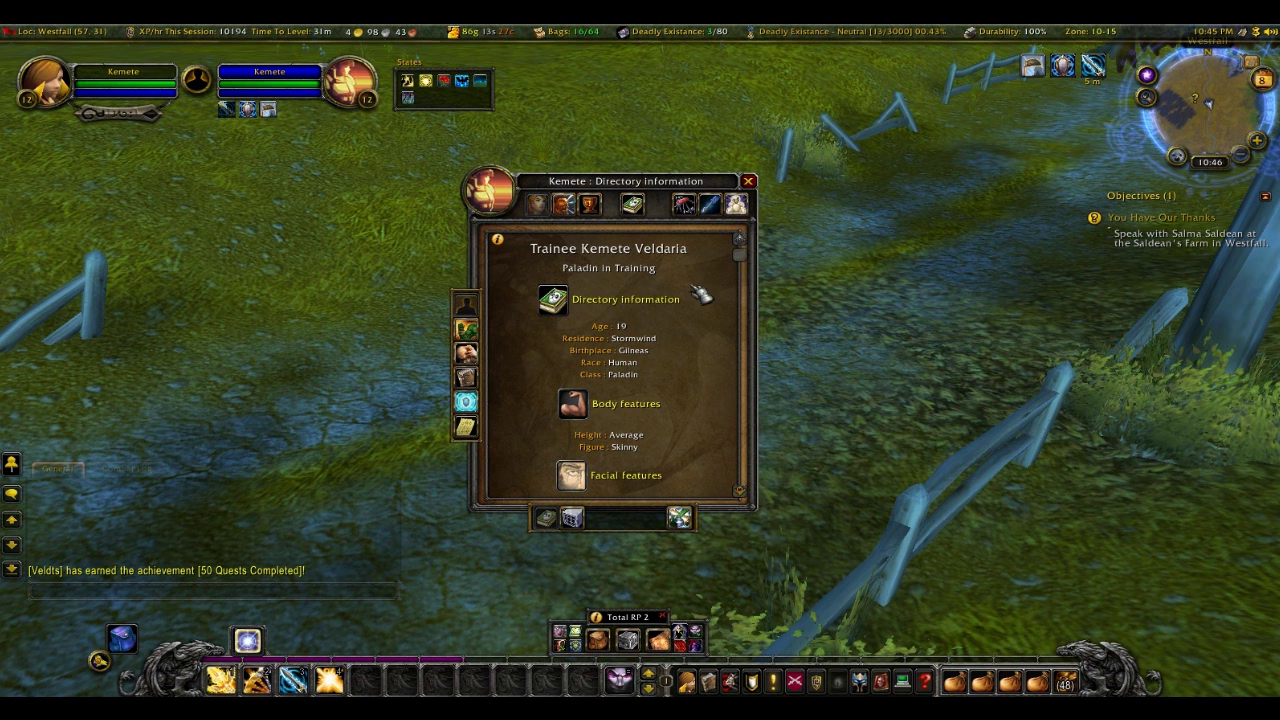
pyautogui.press('a')
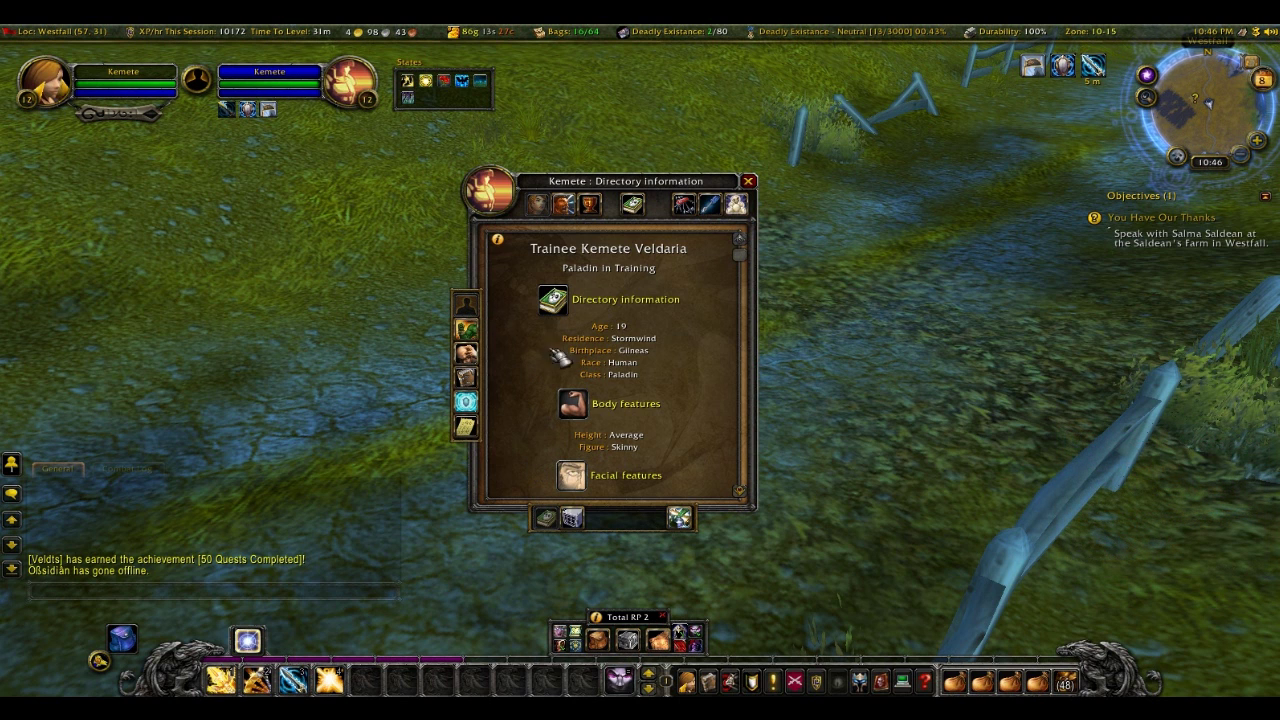
pyautogui.click(680, 517)
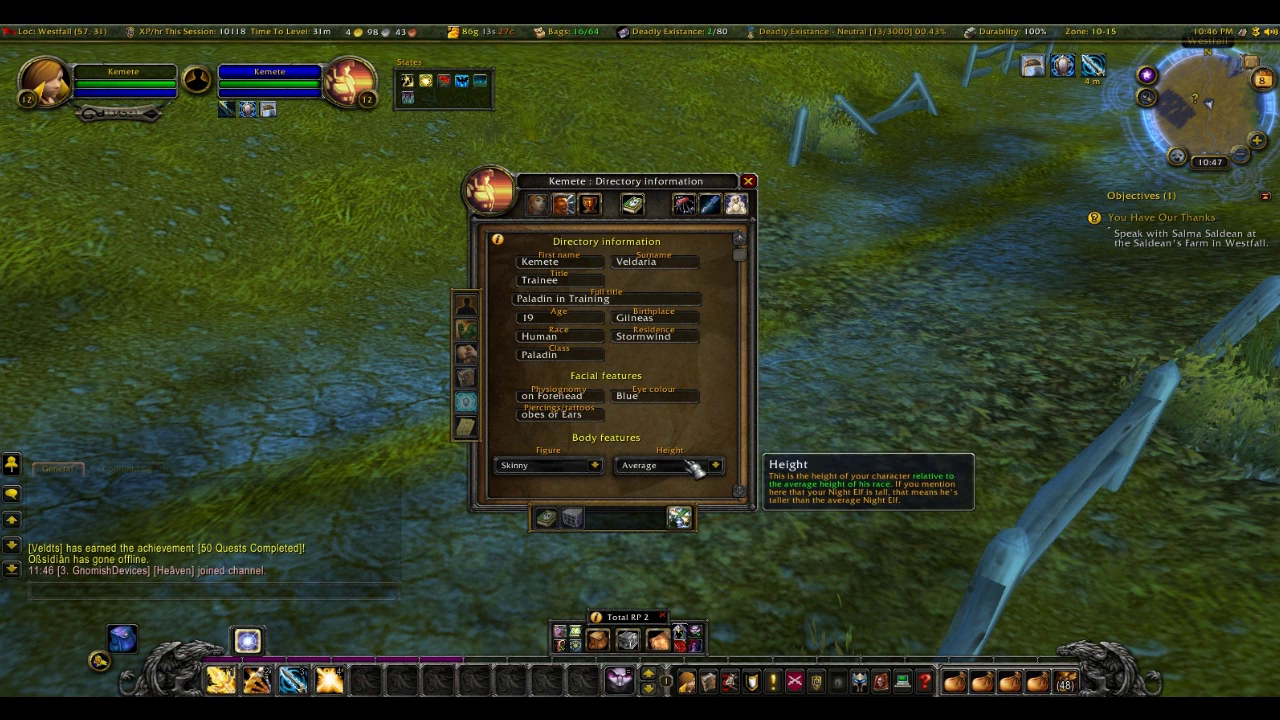
pyautogui.click(679, 517)
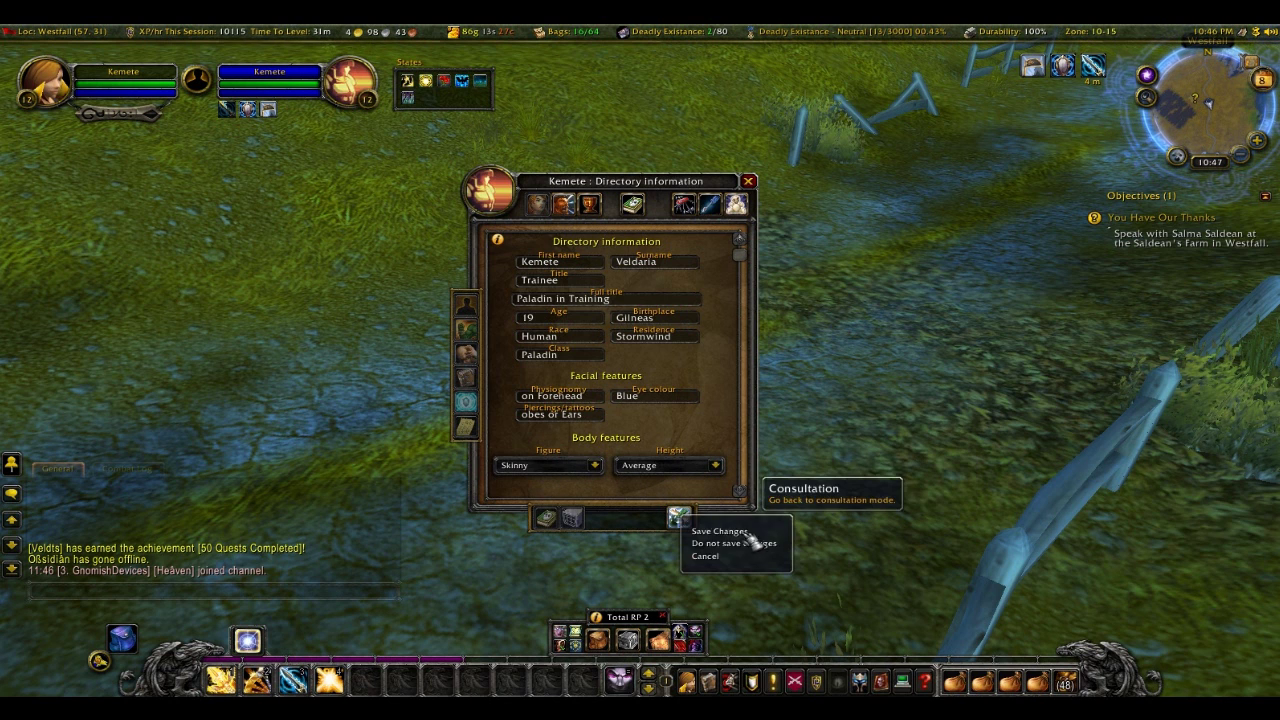
pyautogui.click(750, 542)
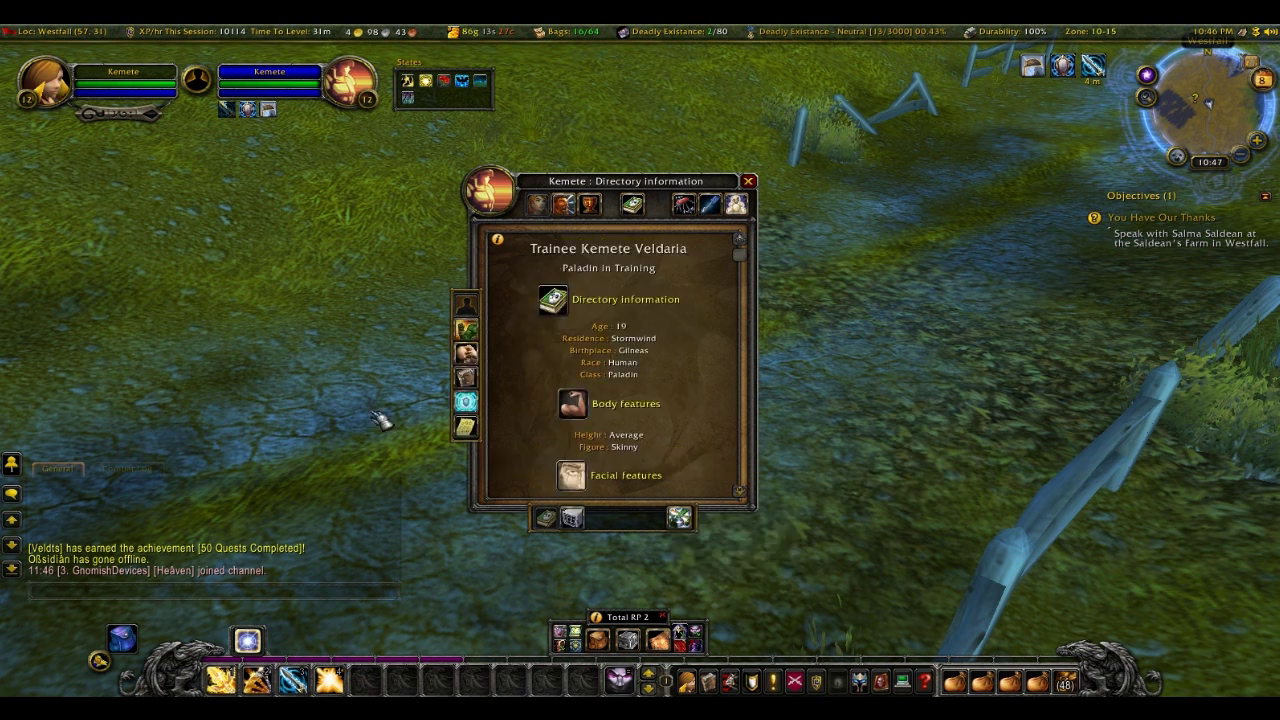
# Step through the Character description and Personality pages to the Gilneas Paladin background story
pyautogui.click(466, 306)
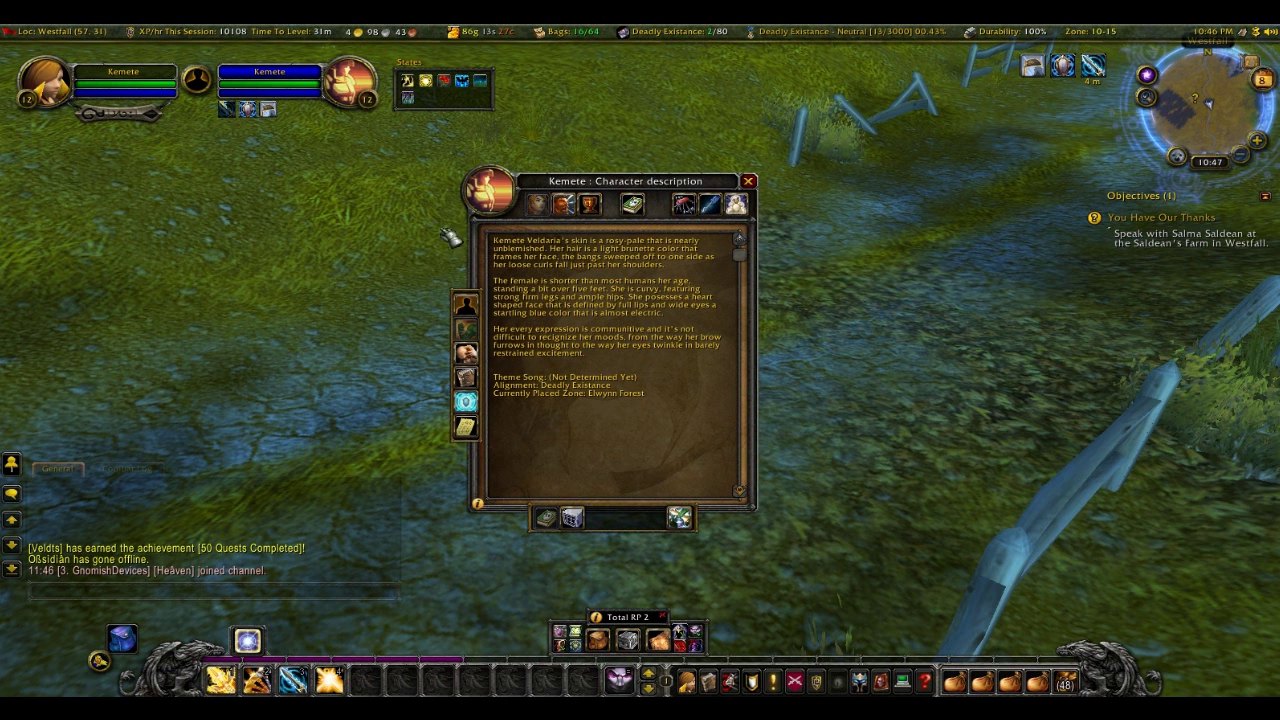
pyautogui.click(466, 330)
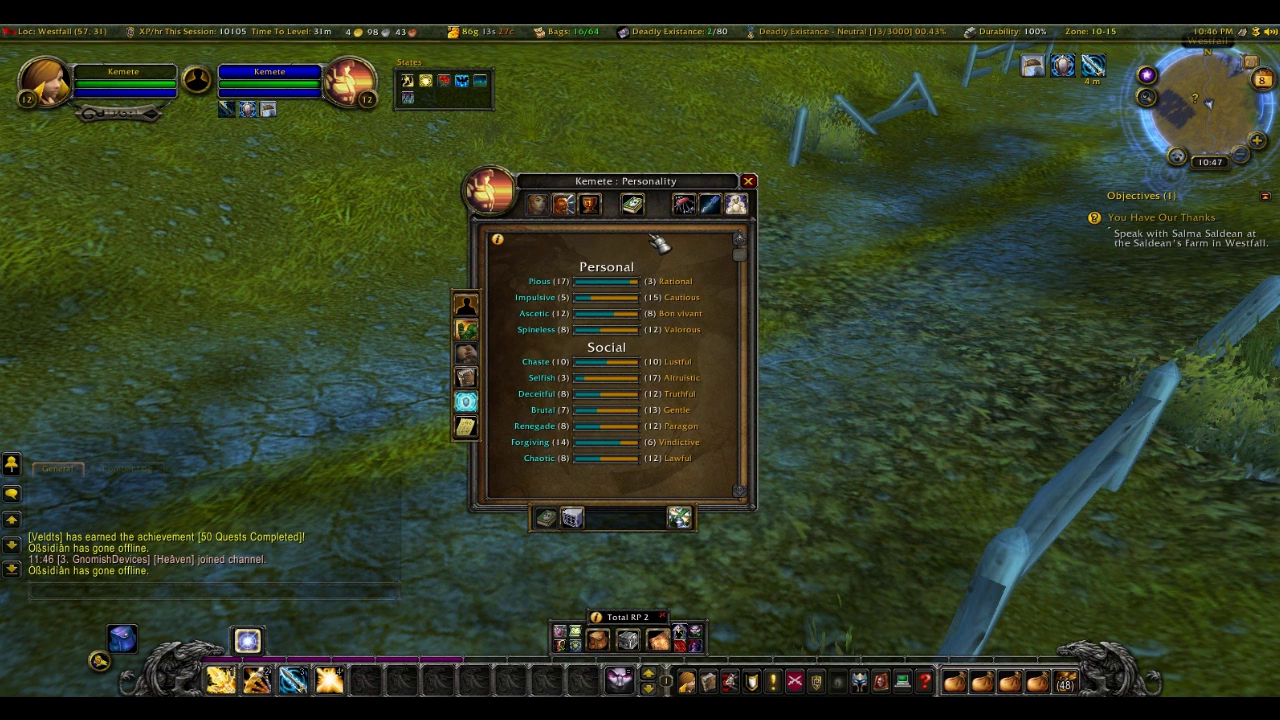
pyautogui.moveTo(665, 288)
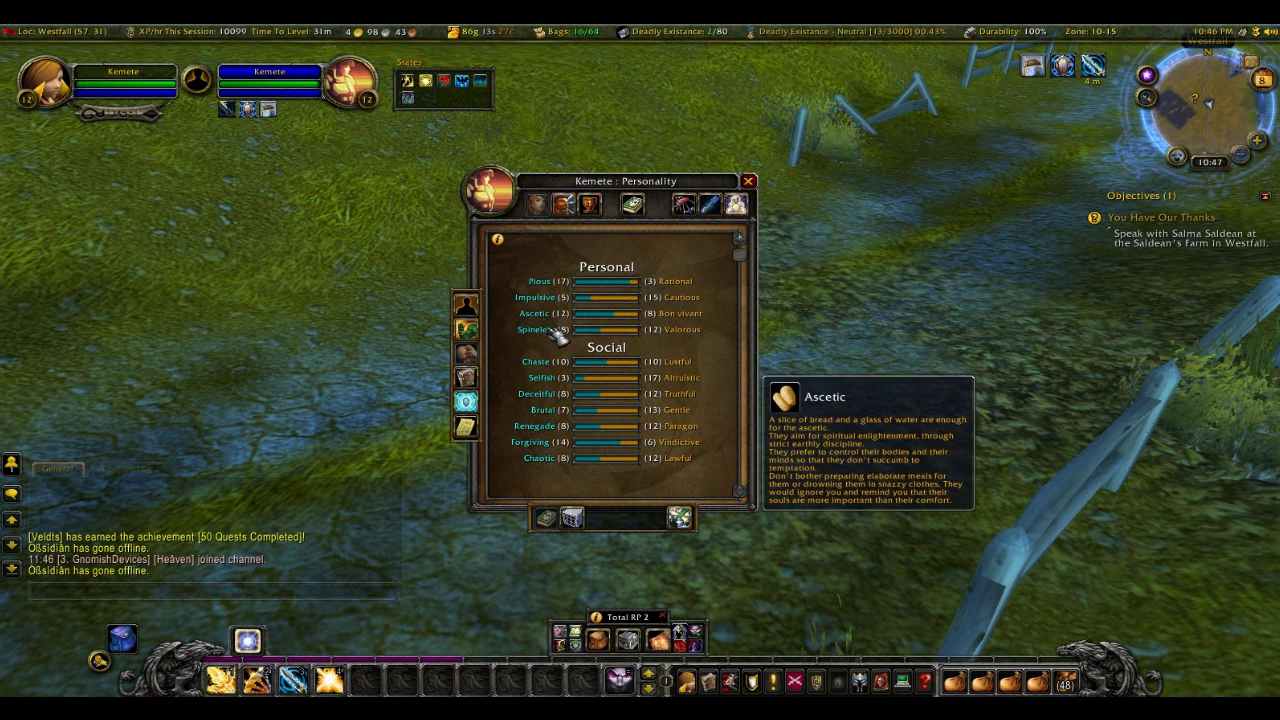
pyautogui.click(467, 377)
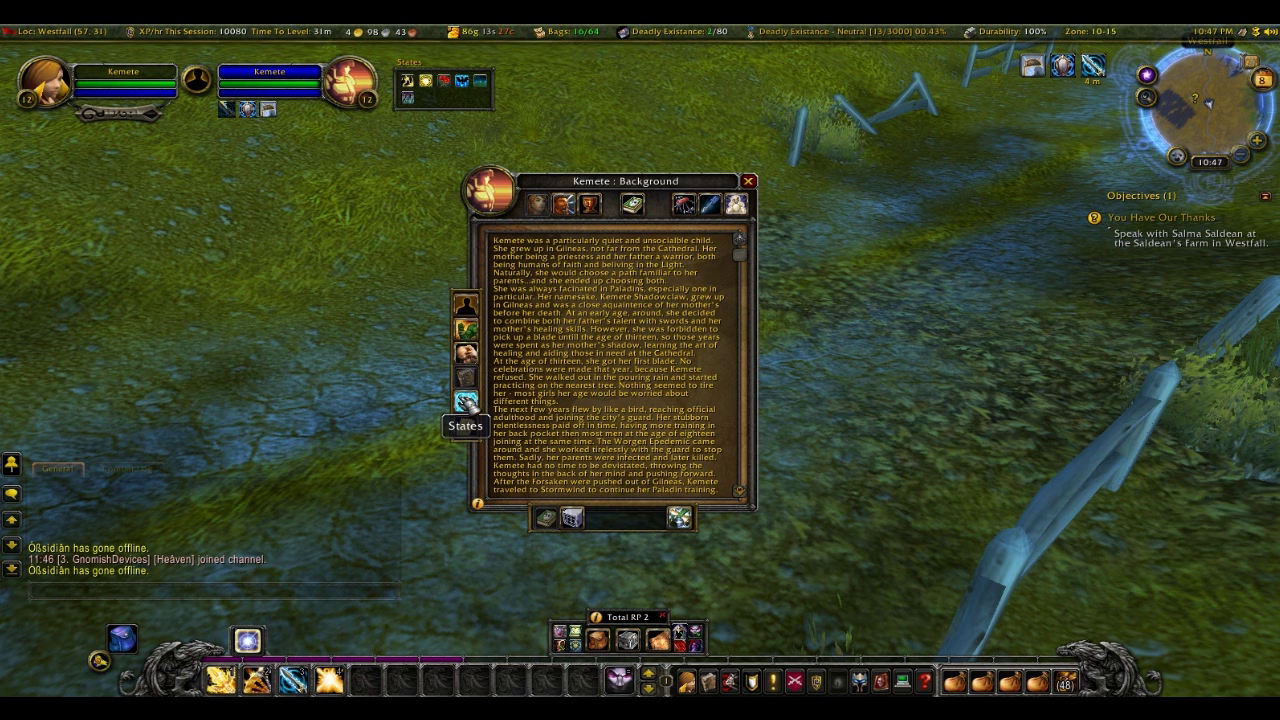
# Show the six active states, browse the state list's categories, and close it without adding one
pyautogui.click(466, 400)
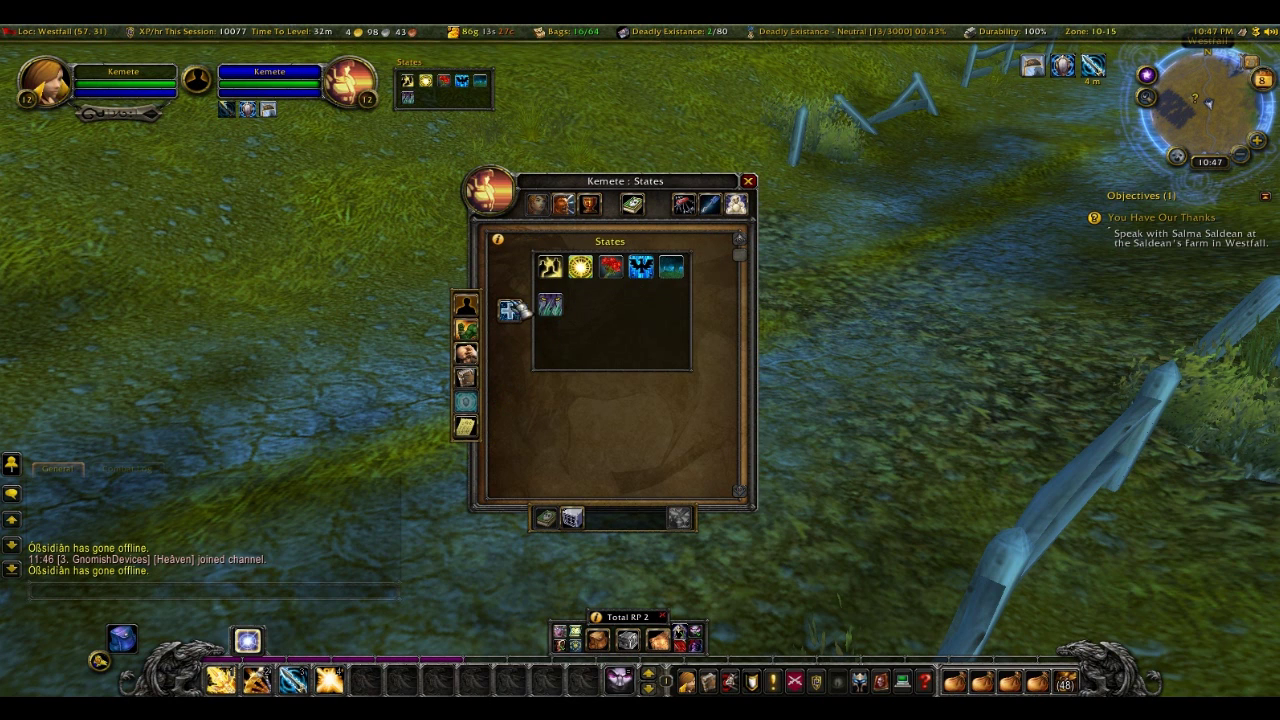
pyautogui.moveTo(564, 278)
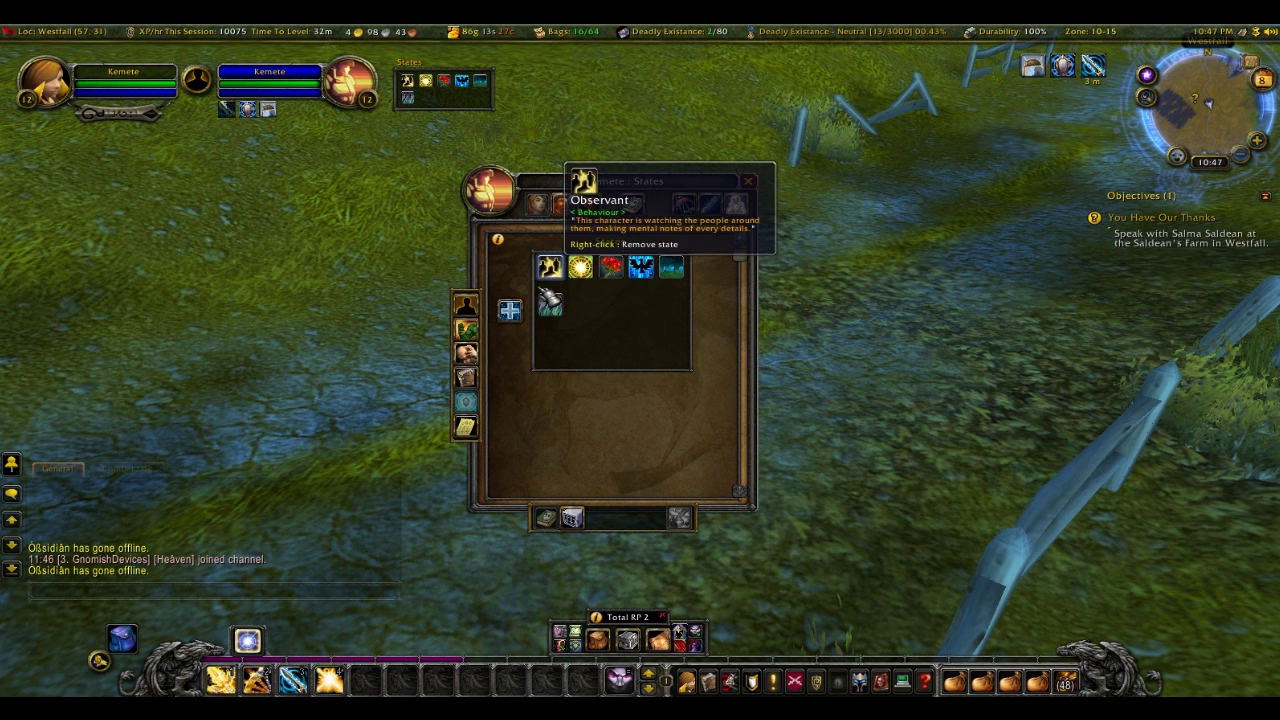
pyautogui.click(509, 310)
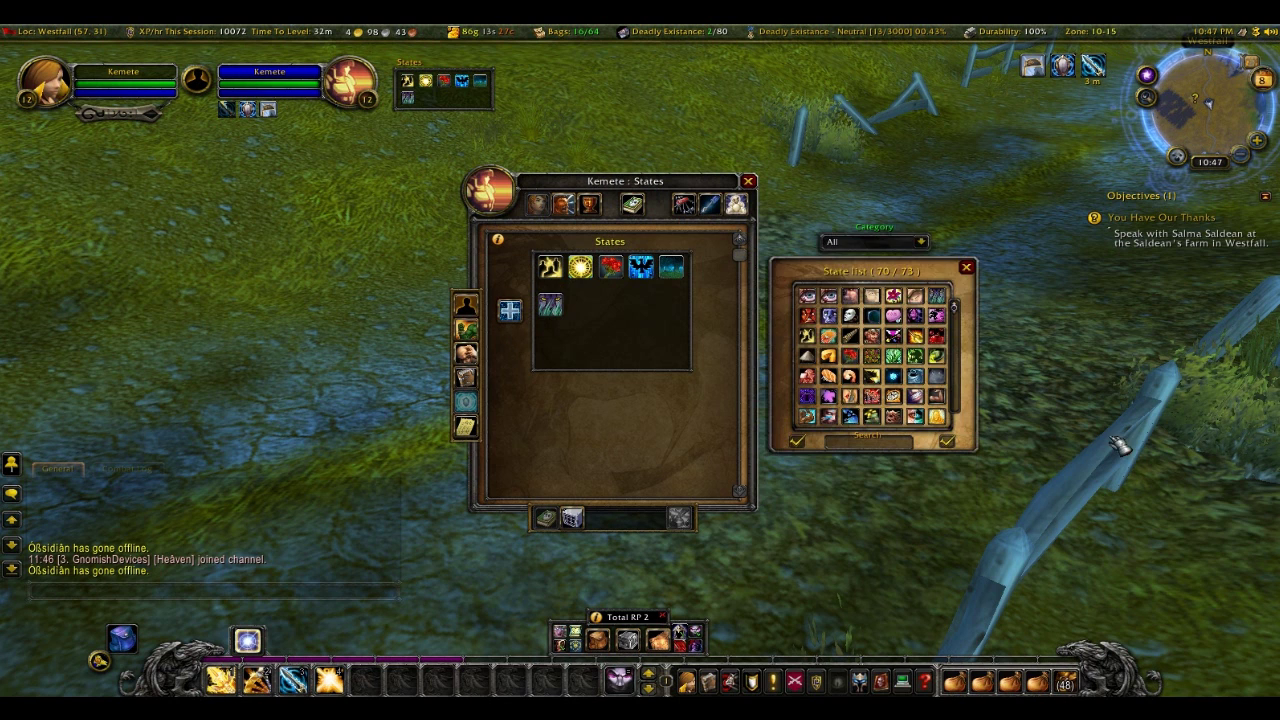
pyautogui.click(922, 242)
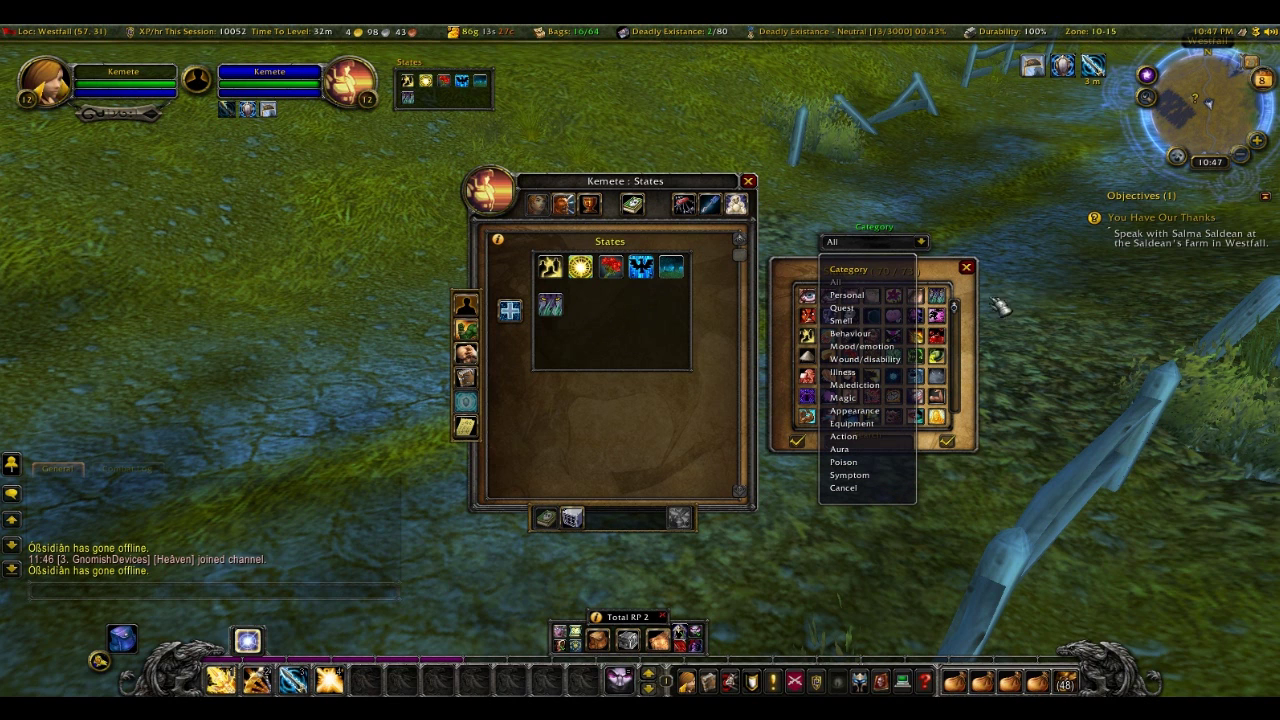
pyautogui.click(670, 270)
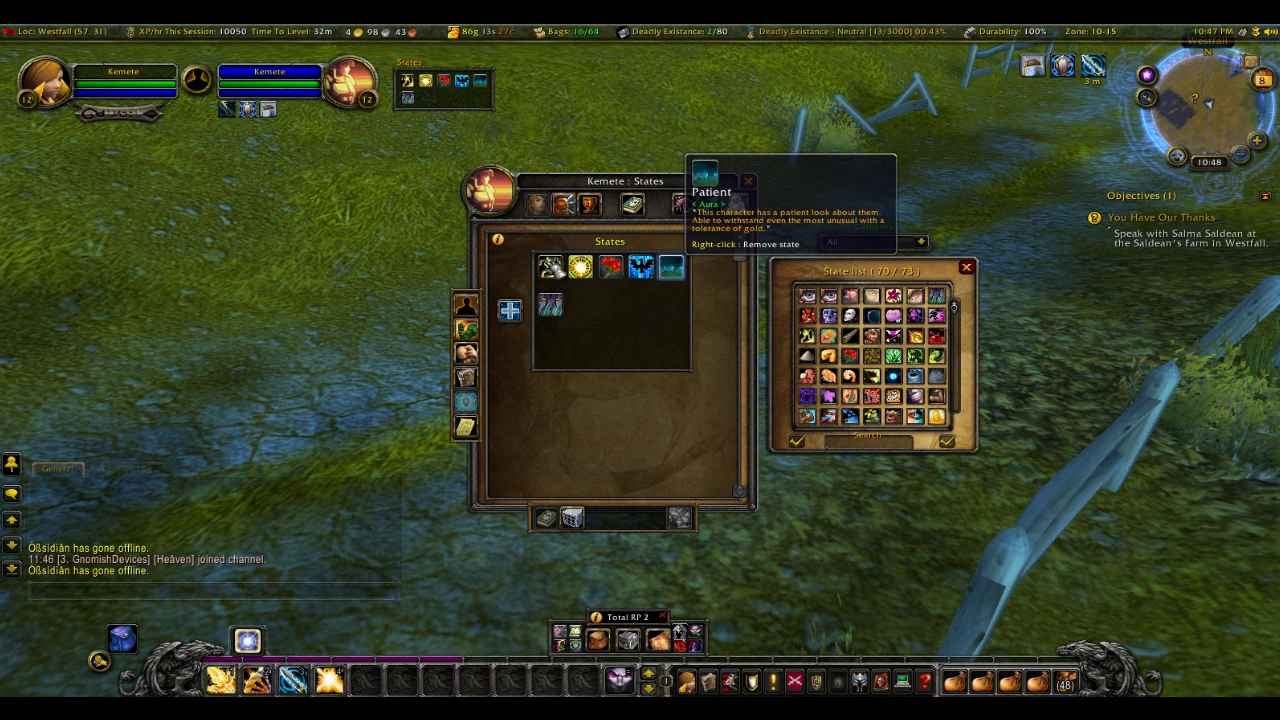
pyautogui.click(966, 268)
# Show the Currently page with In character (IC) status and current information text
pyautogui.click(466, 427)
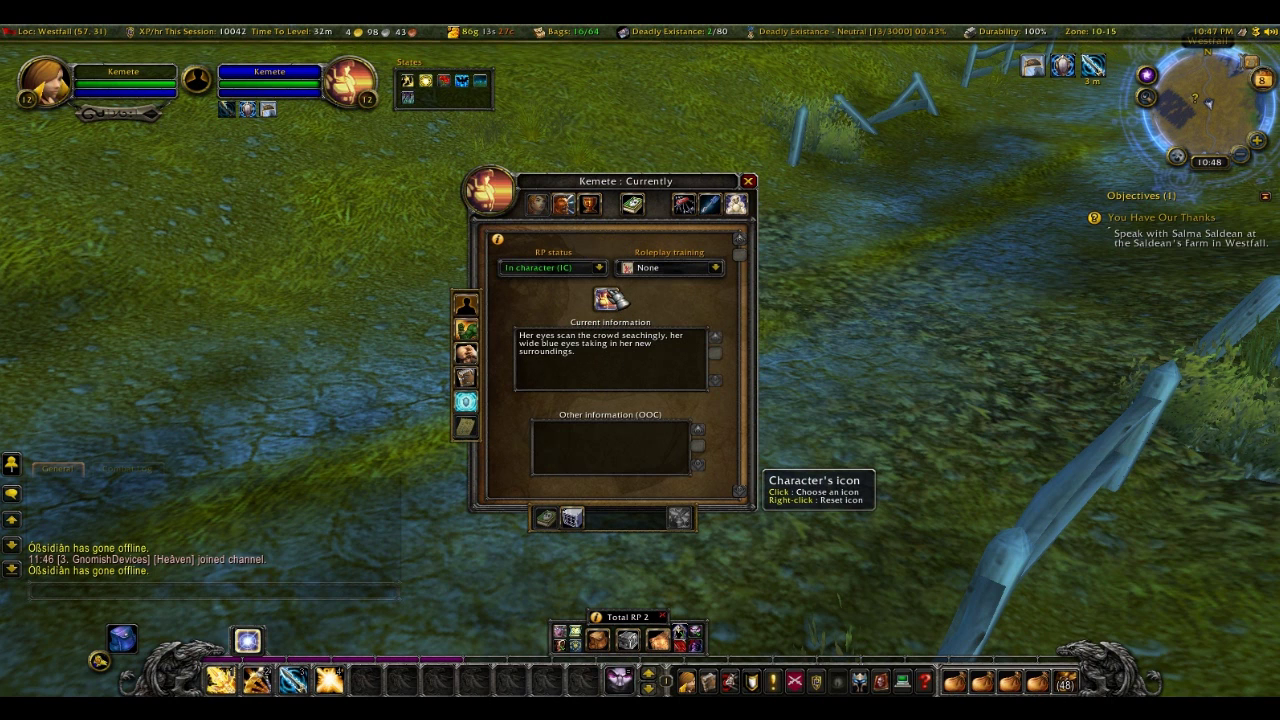
pyautogui.moveTo(70, 66)
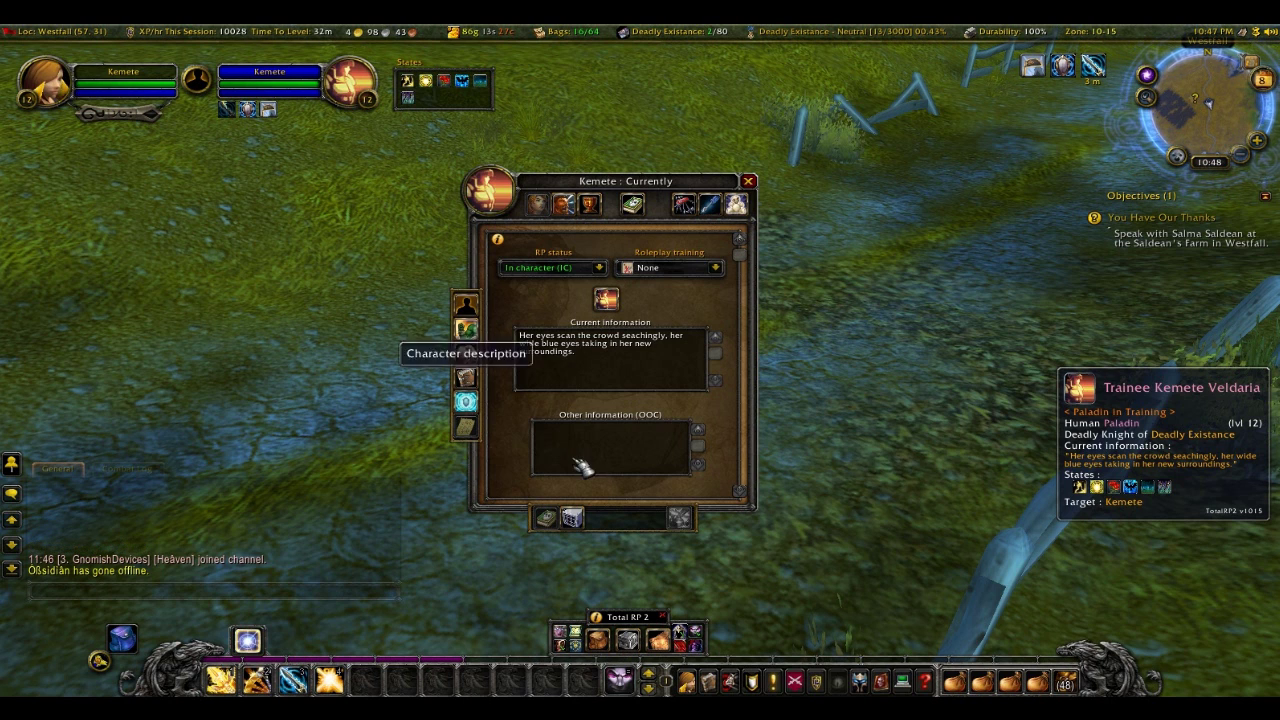
# Reset the character icon to the default W, then search icons for 'ligh' and close without choosing
pyautogui.rightClick(607, 300)
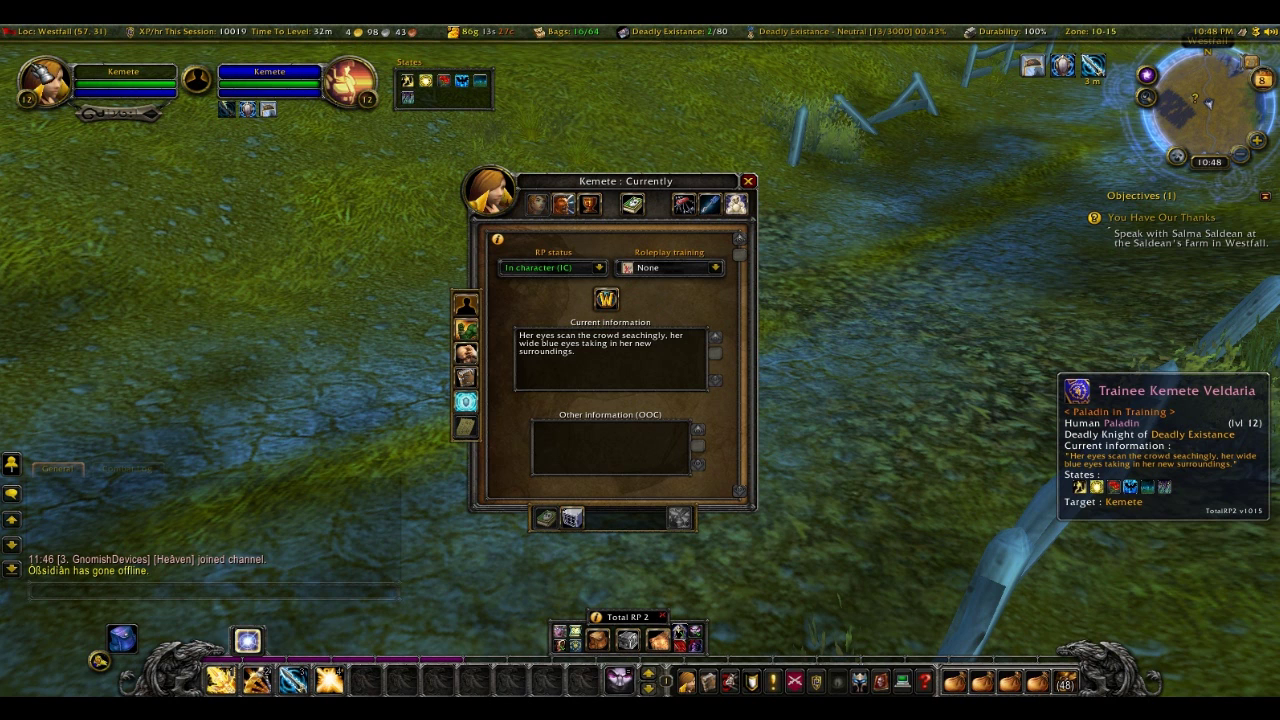
pyautogui.click(607, 299)
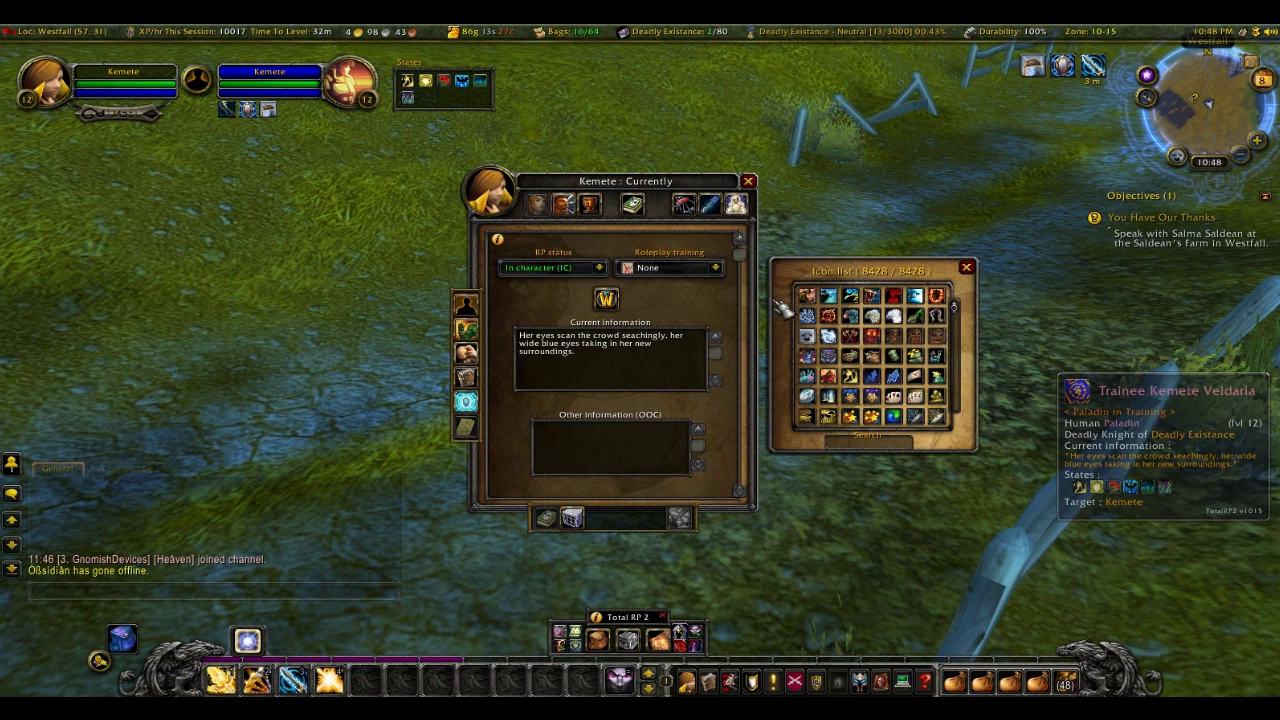
pyautogui.click(865, 446)
pyautogui.write('ligh')
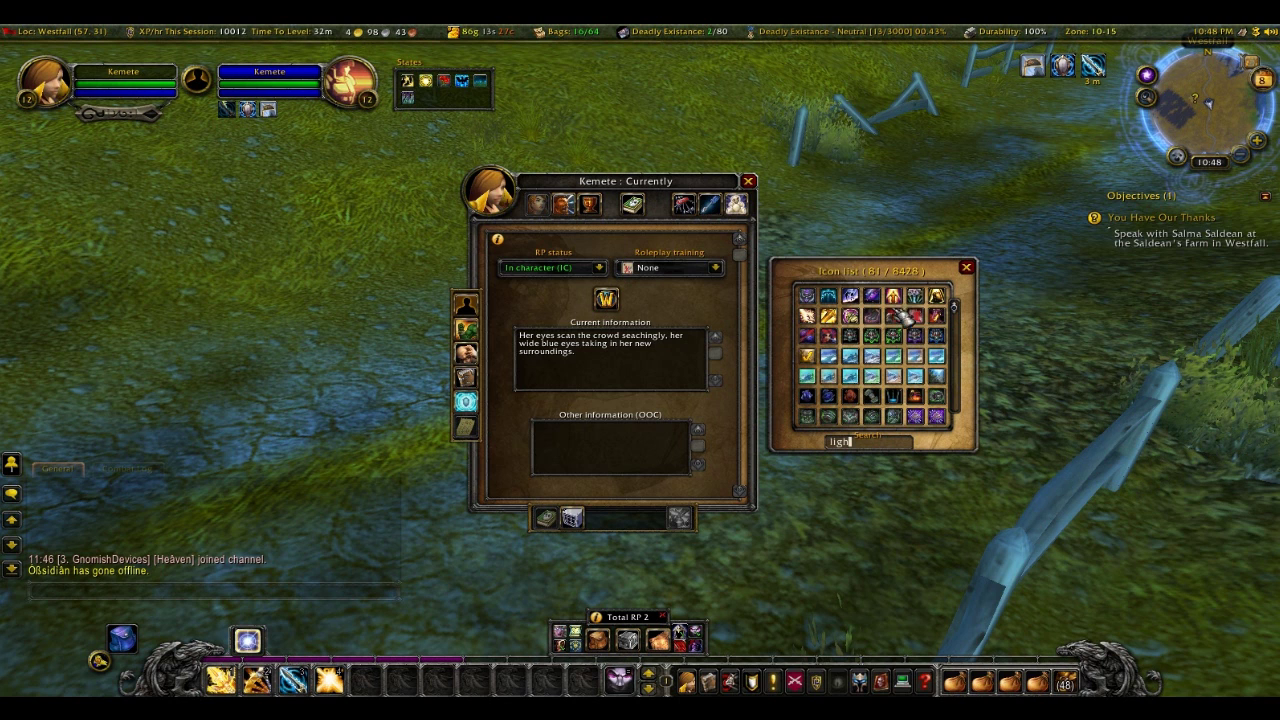
pyautogui.scroll(-5, 935, 393)
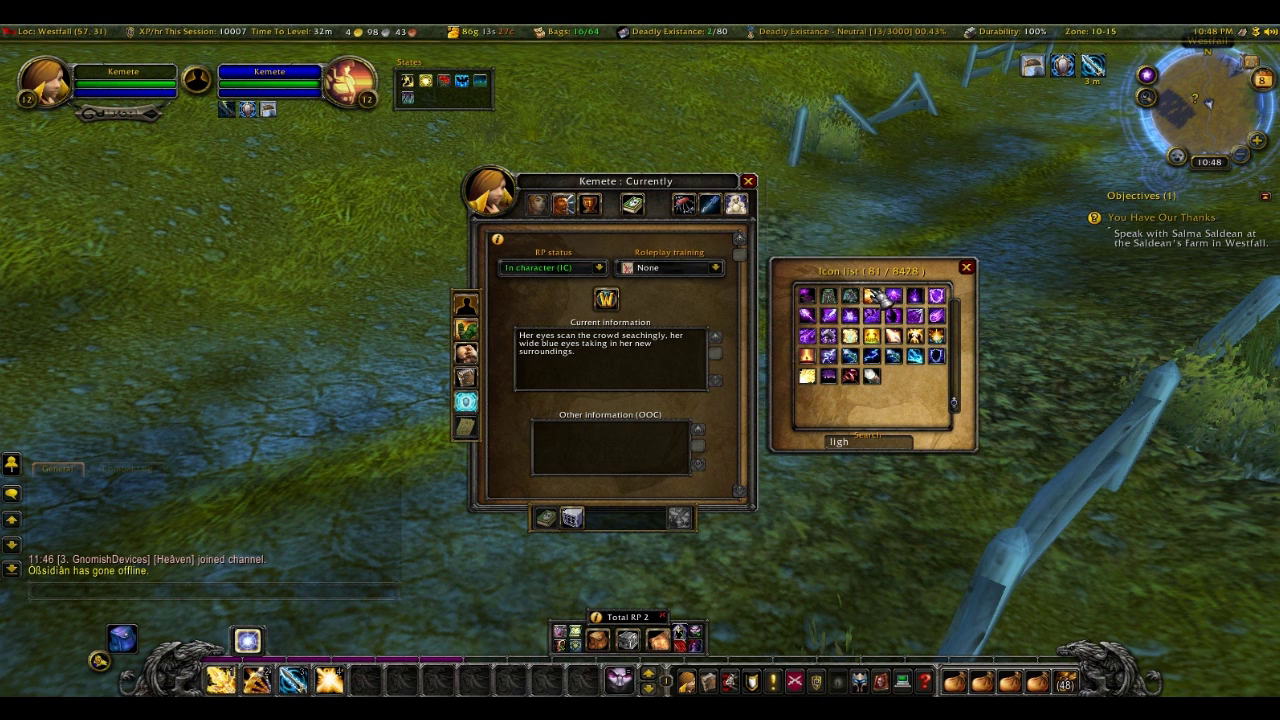
pyautogui.scroll(5, 900, 305)
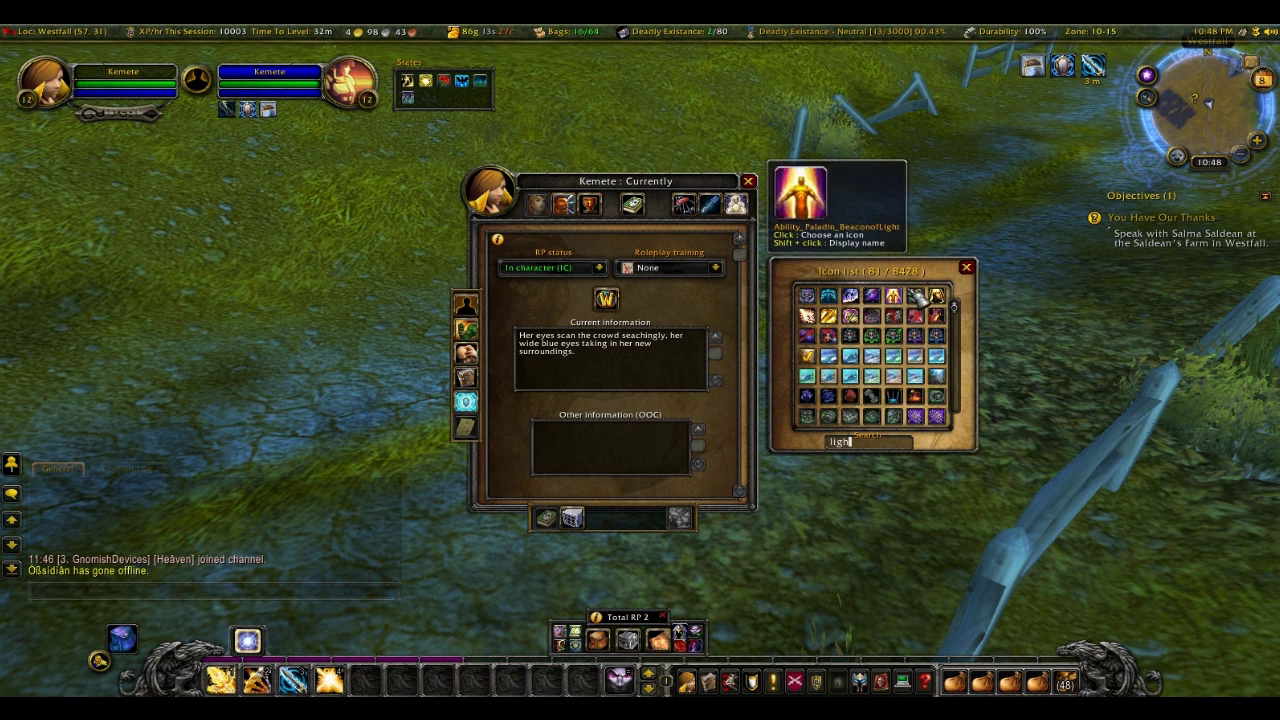
pyautogui.click(966, 268)
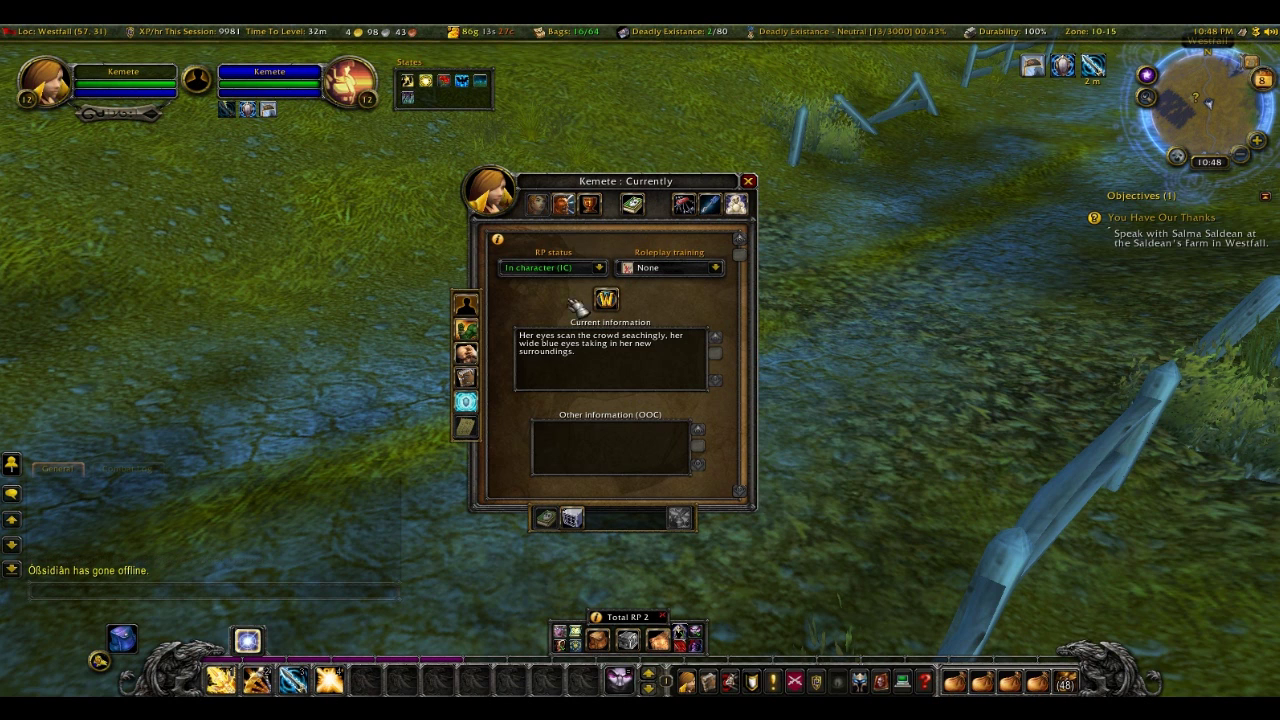
# Show the Dialects page and open the list of 13 available dialects
pyautogui.click(588, 205)
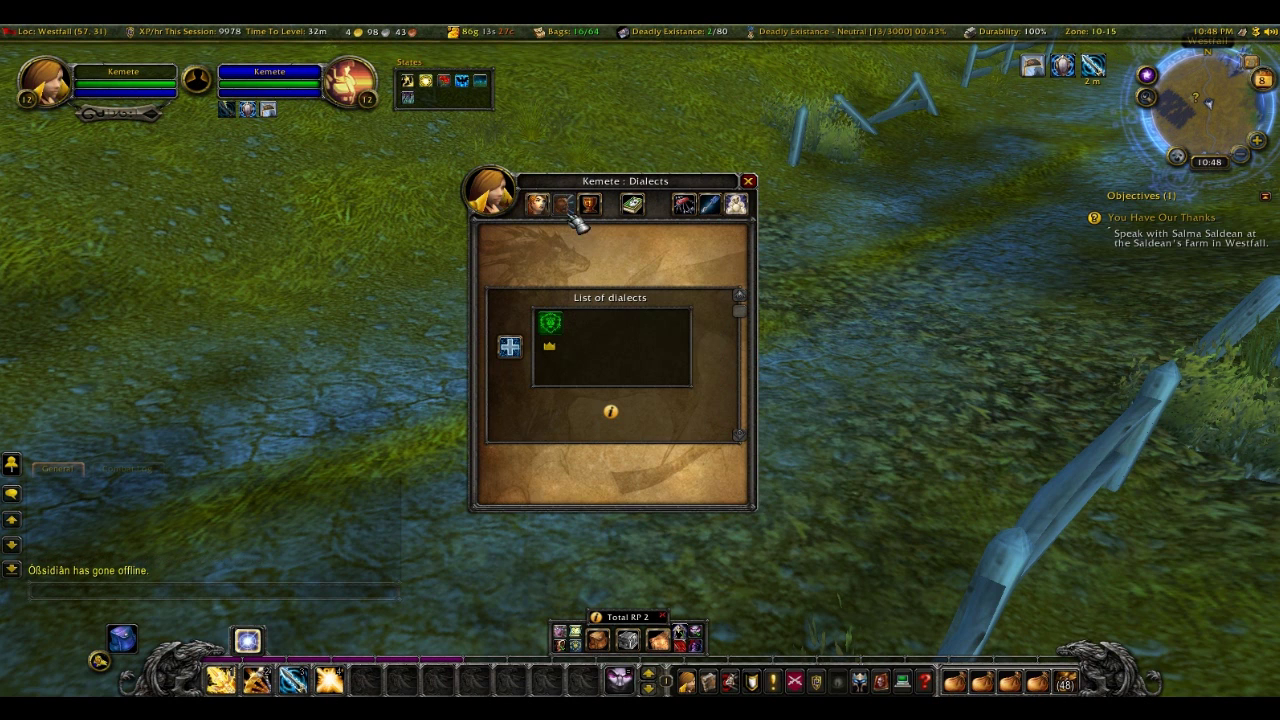
pyautogui.click(510, 346)
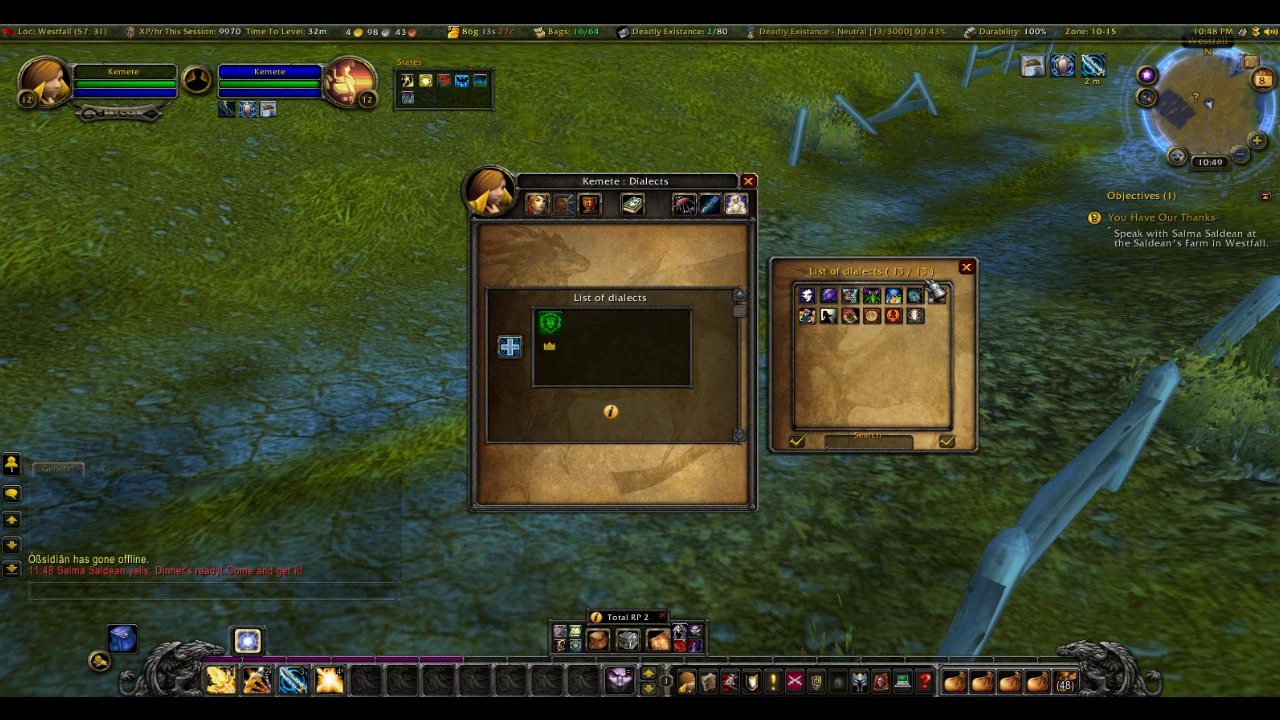
# Close the dialects list, switch to the empty Quest log, and open its Quests list
pyautogui.click(967, 268)
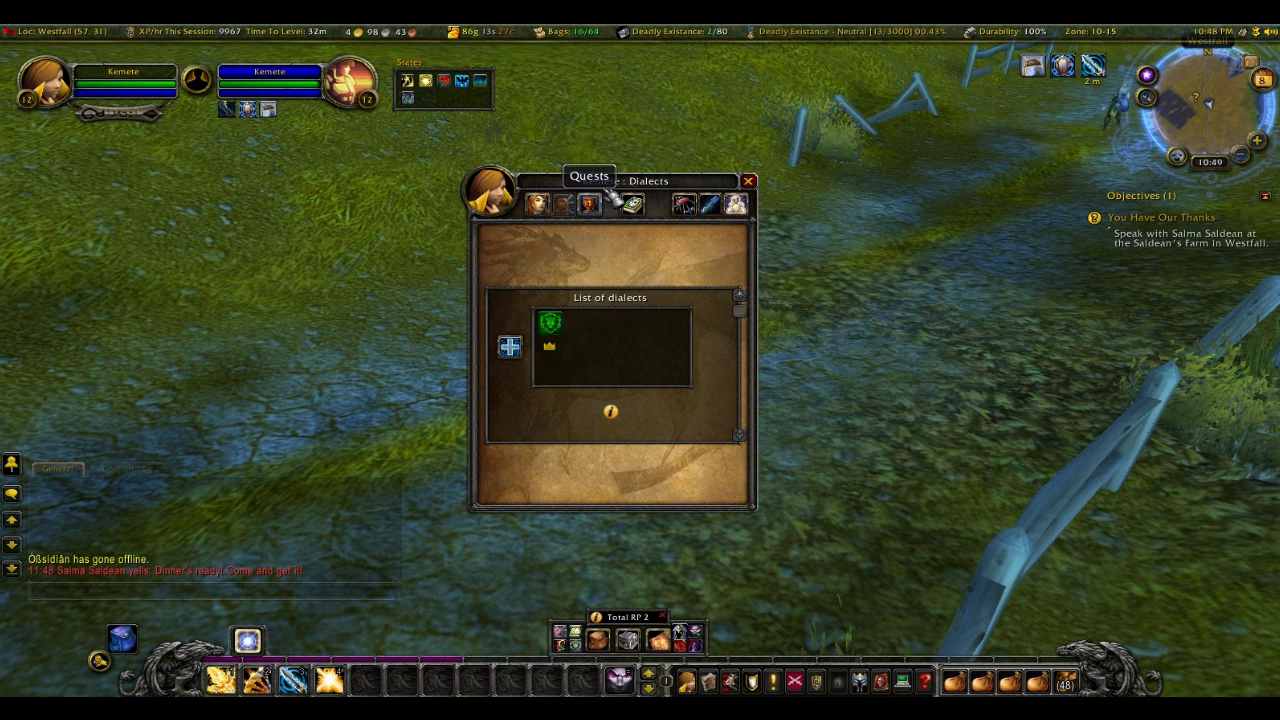
pyautogui.click(590, 204)
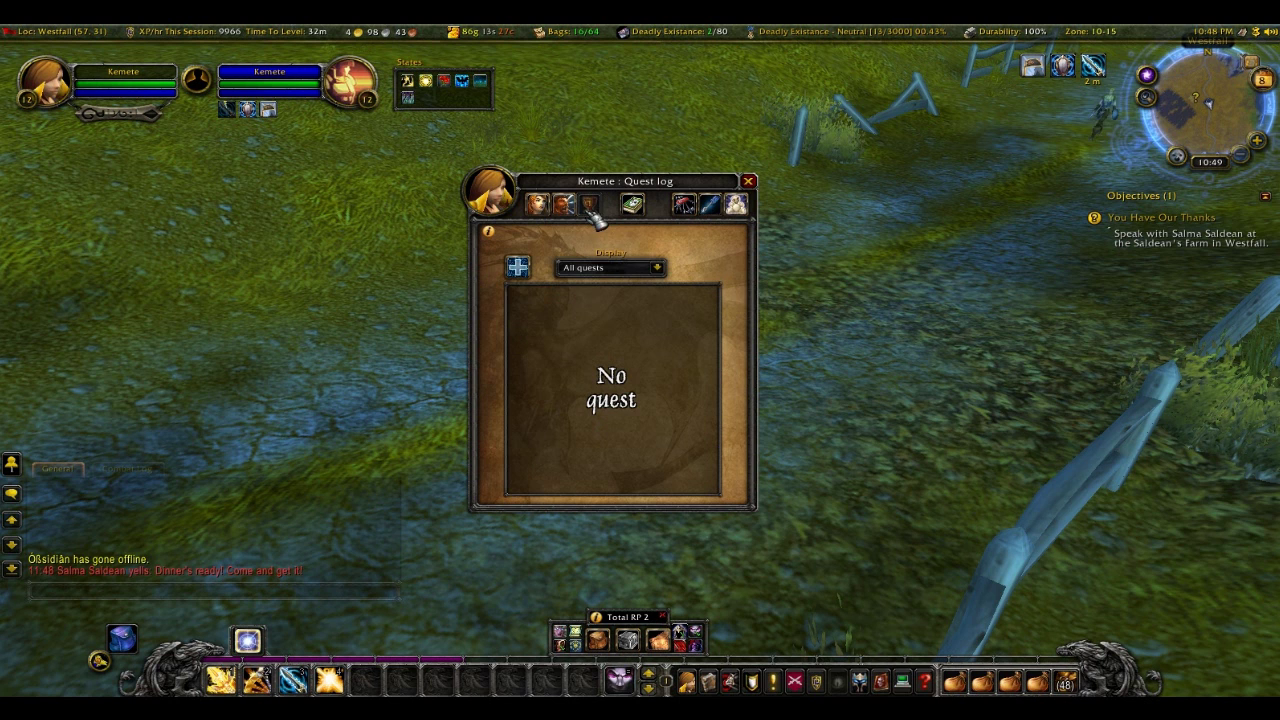
pyautogui.click(517, 266)
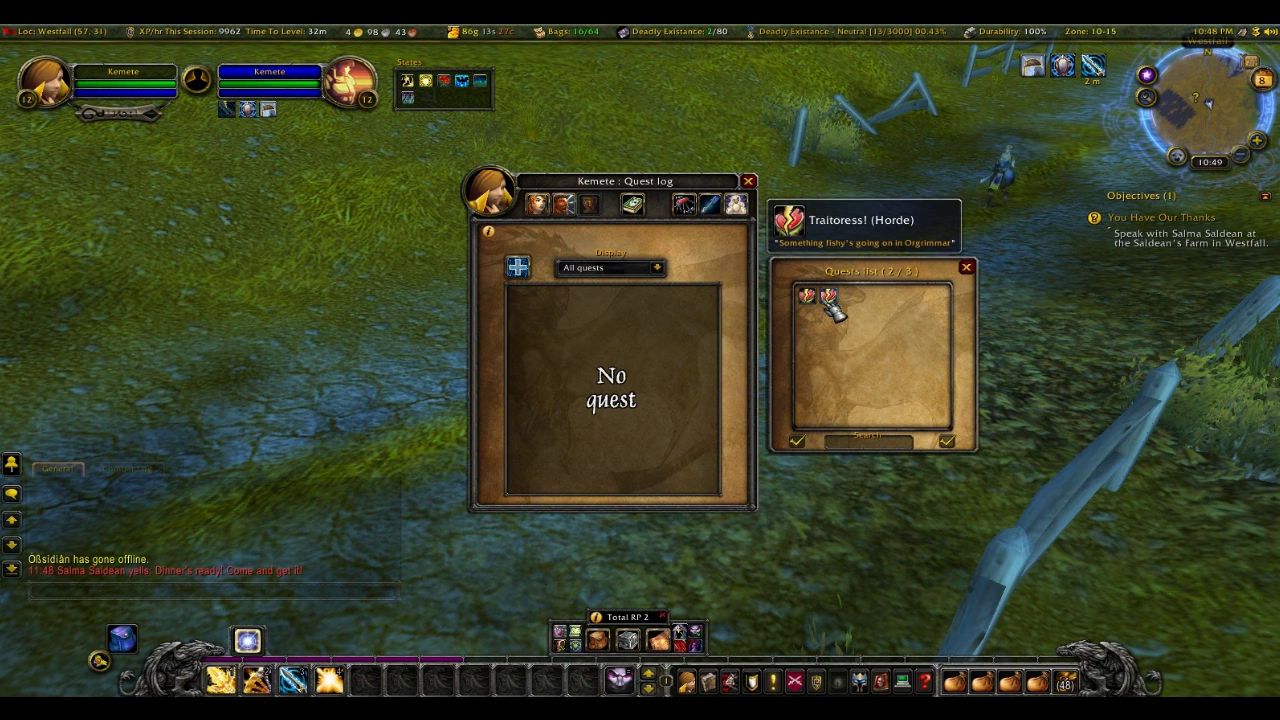
pyautogui.moveTo(810, 303)
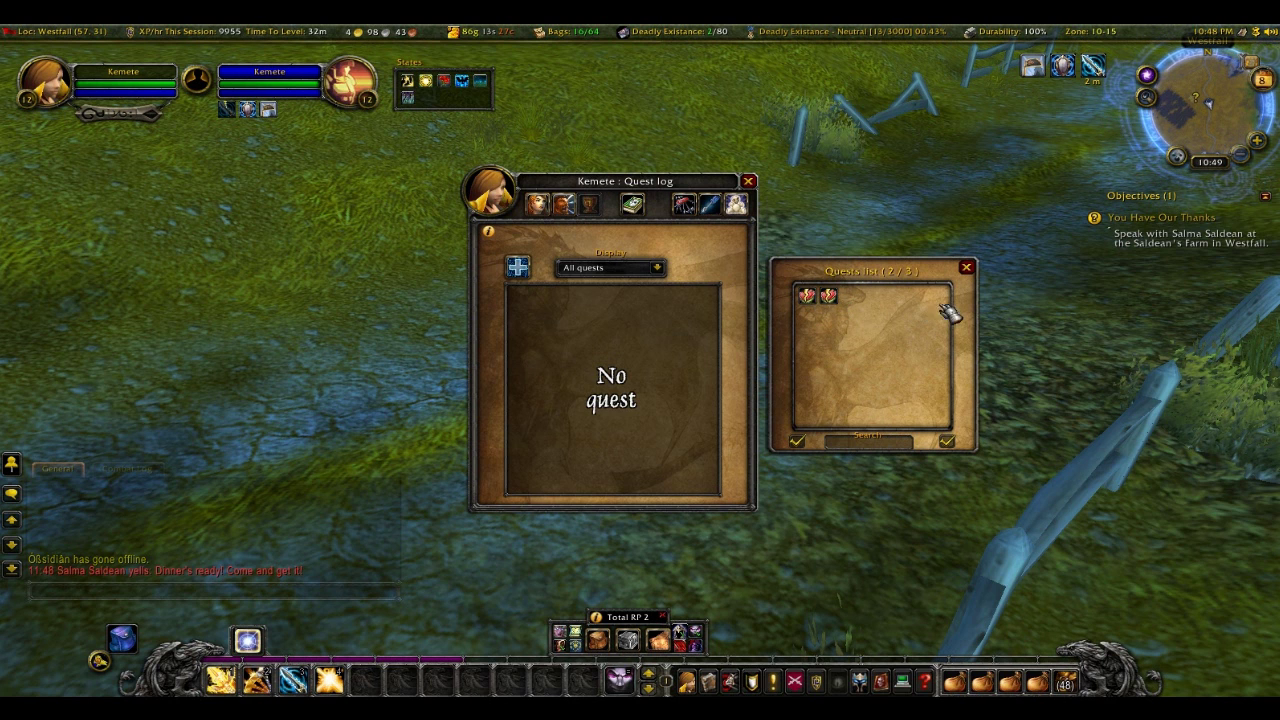
# Close the quests list, open the Directory, delete the 'cere' search, and view Relationship filter choices
pyautogui.click(967, 268)
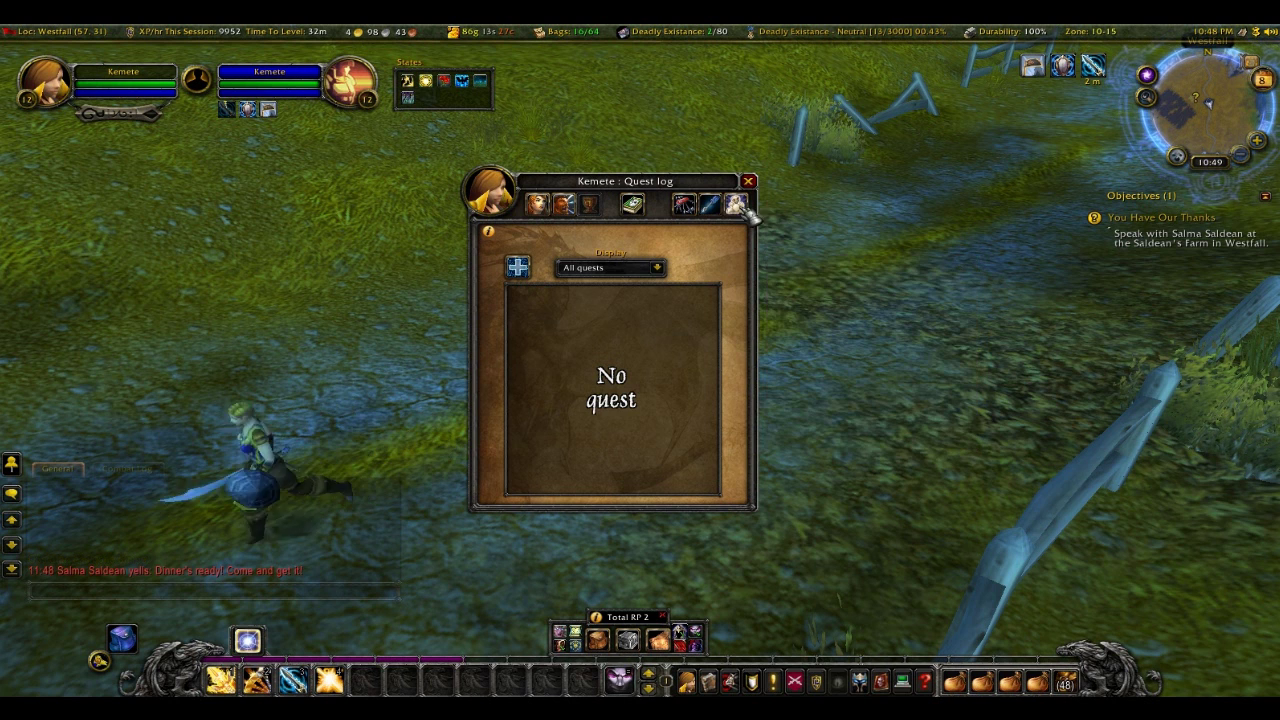
pyautogui.click(632, 203)
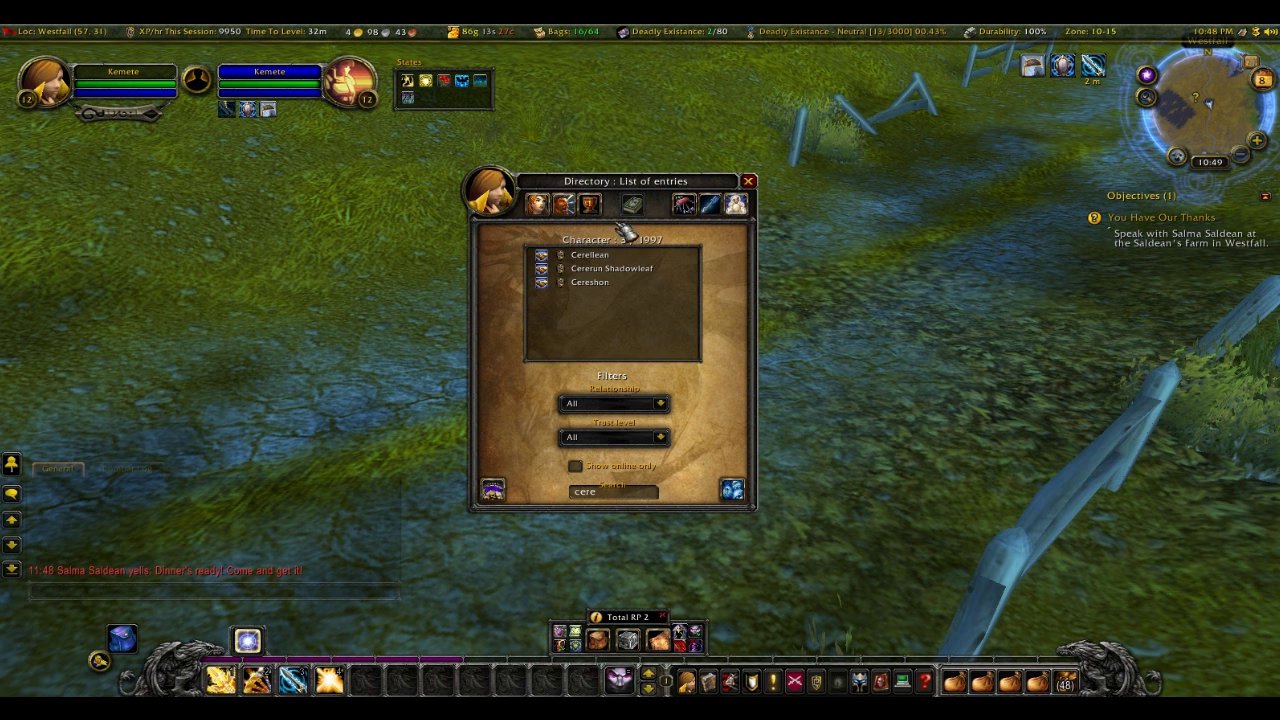
pyautogui.click(617, 495)
pyautogui.press('BackSpace')
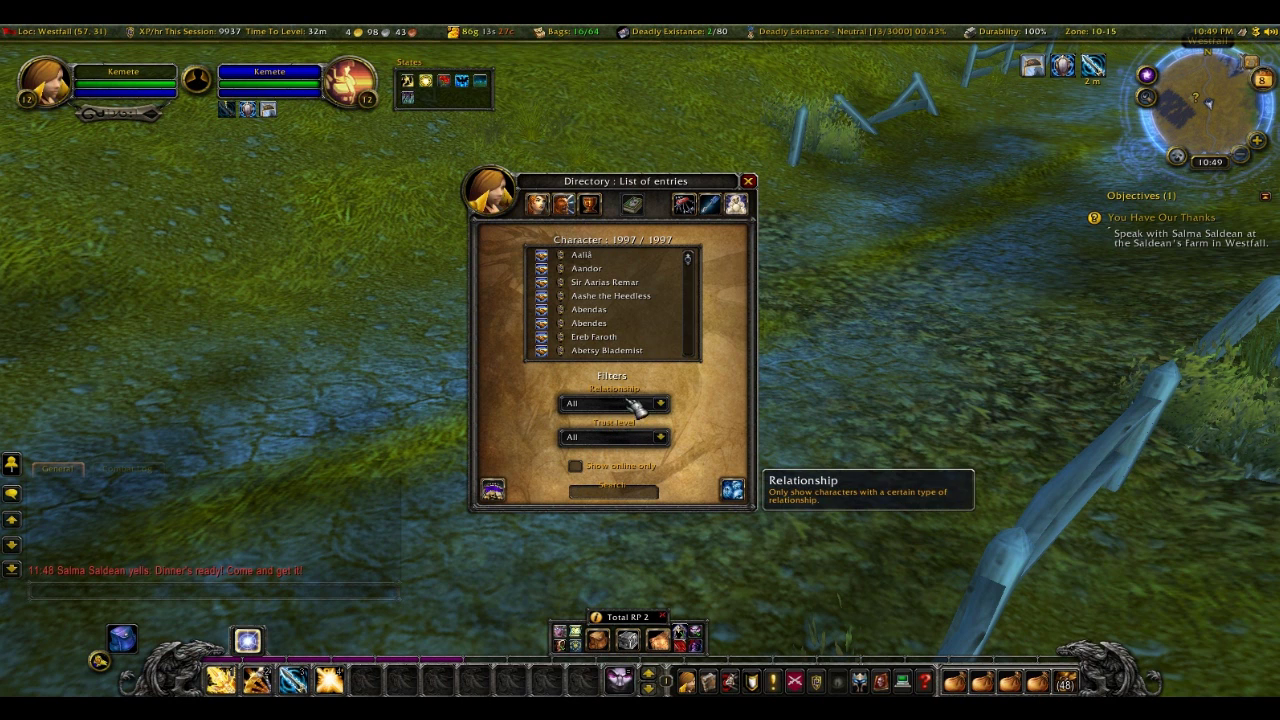
pyautogui.click(660, 403)
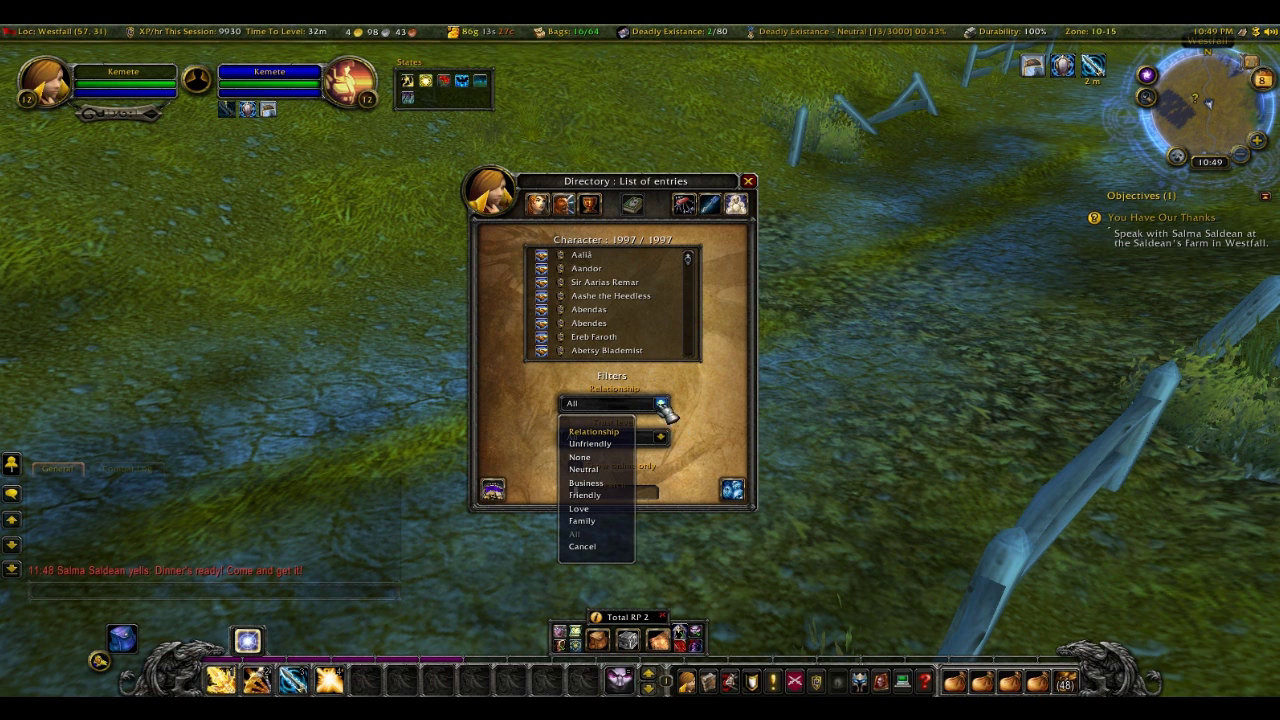
# Open the Creations window, then open and close the Notepad from the toolbar
pyautogui.click(683, 206)
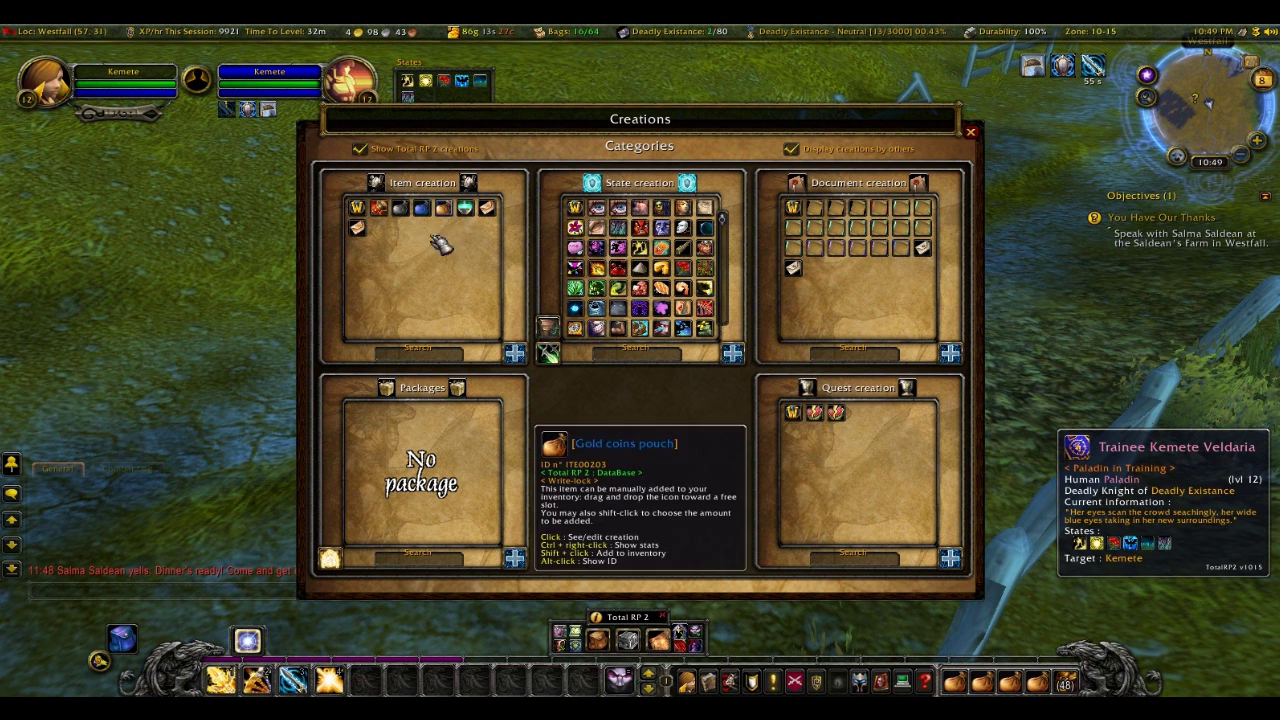
pyautogui.click(576, 632)
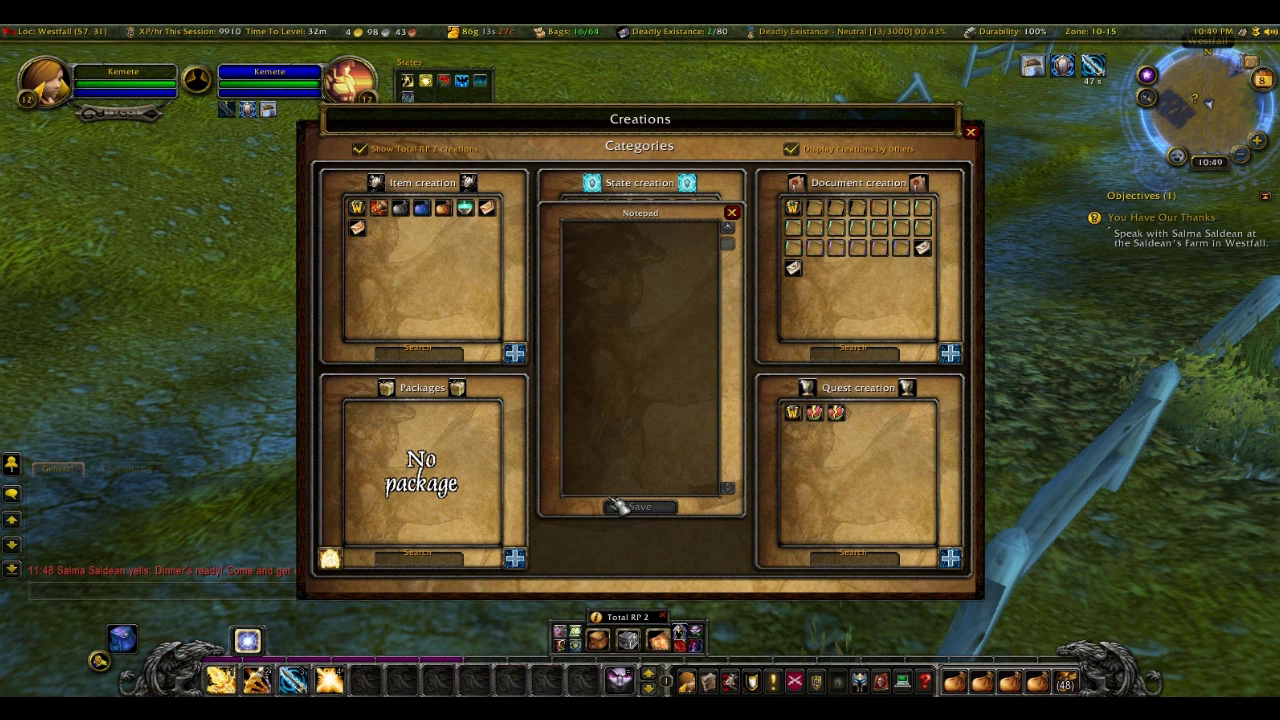
pyautogui.click(576, 632)
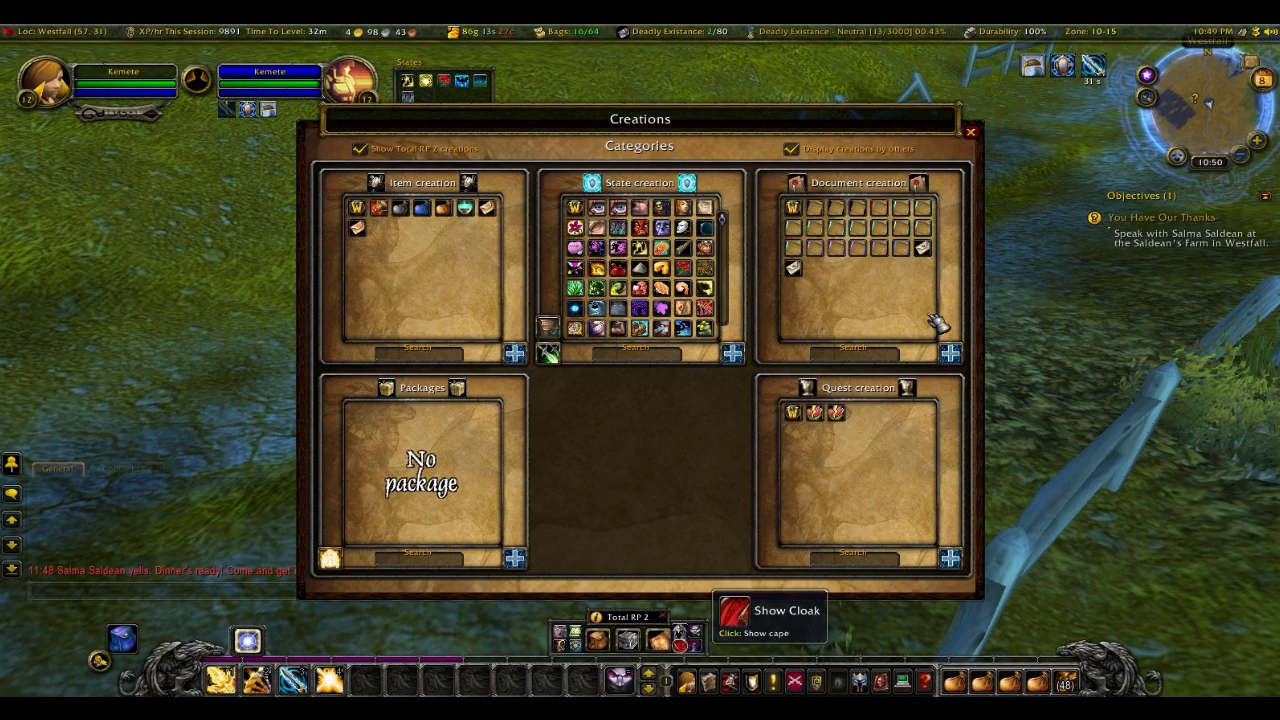
# Close the Creations window and make the character's cloak visible
pyautogui.press('Escape')
pyautogui.moveTo(738, 458); pyautogui.dragTo(737, 463)
pyautogui.scroll(3, 737, 463)
pyautogui.click(686, 640)
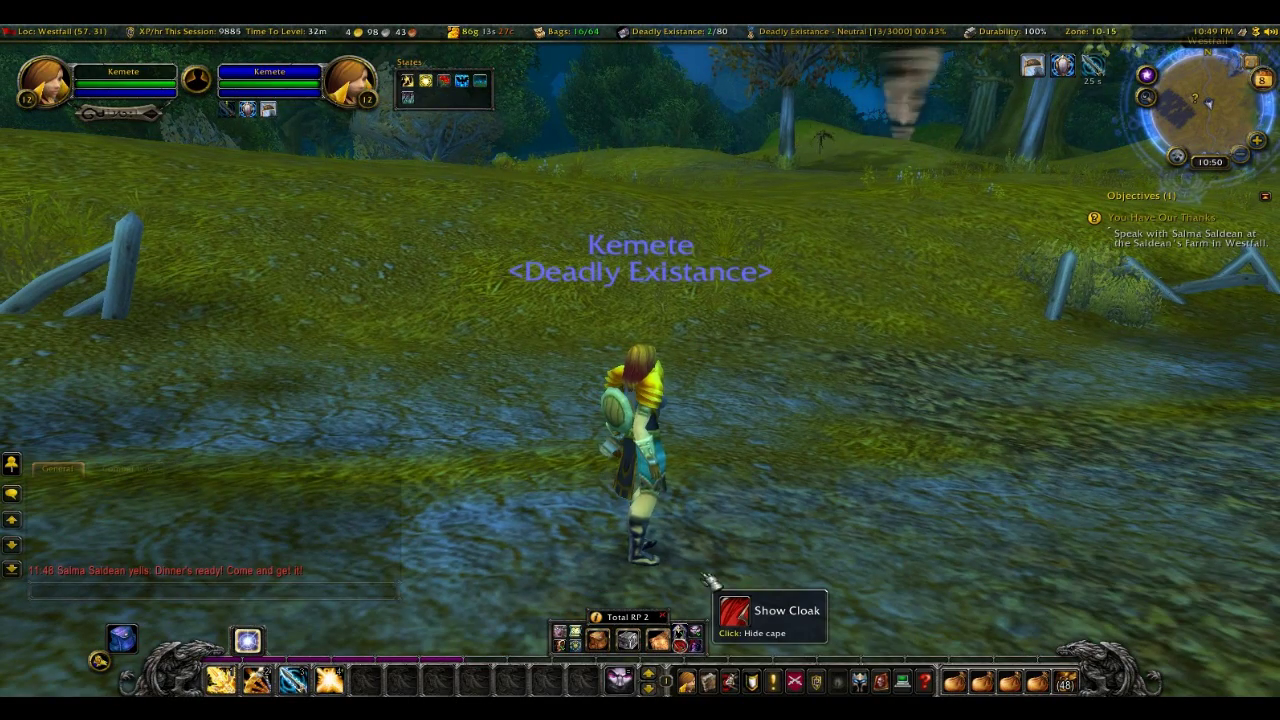
# Toggle the RP status between out of character and in character twice, ending in character (IC)
pyautogui.moveTo(720, 508); pyautogui.dragTo(900, 508)
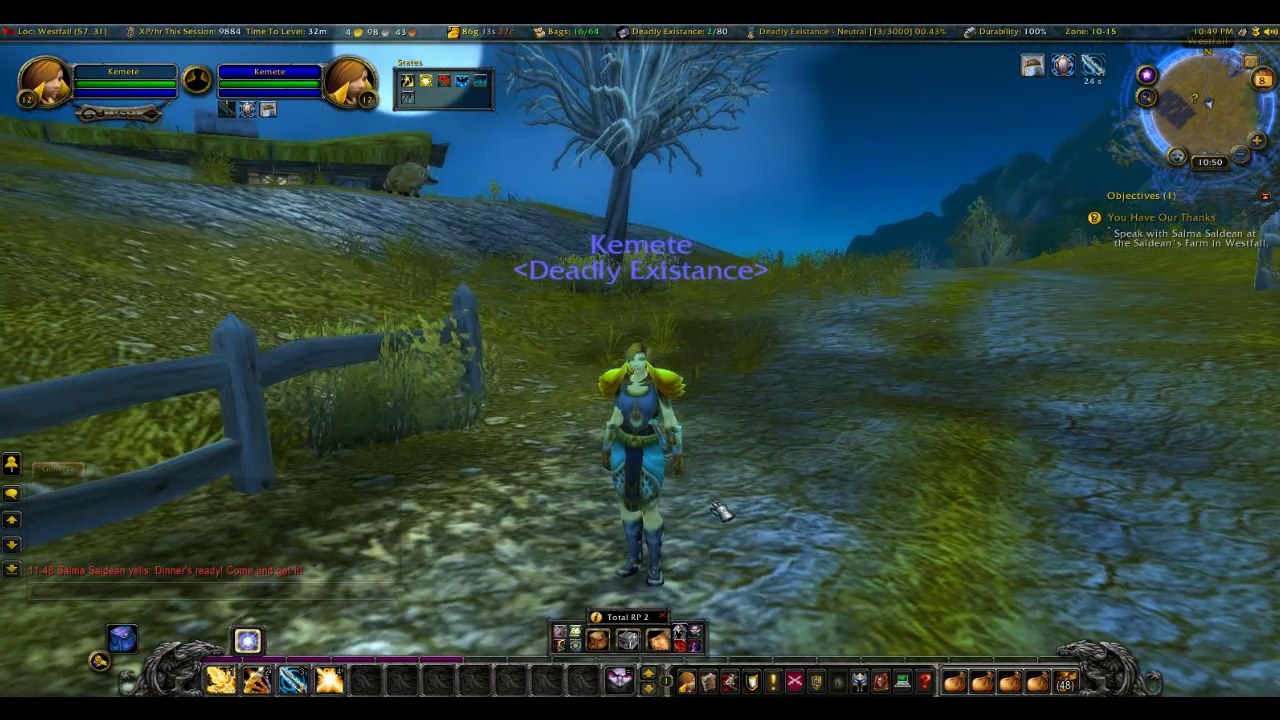
pyautogui.click(695, 636)
pyautogui.click(697, 636)
pyautogui.click(697, 636)
pyautogui.click(697, 636)
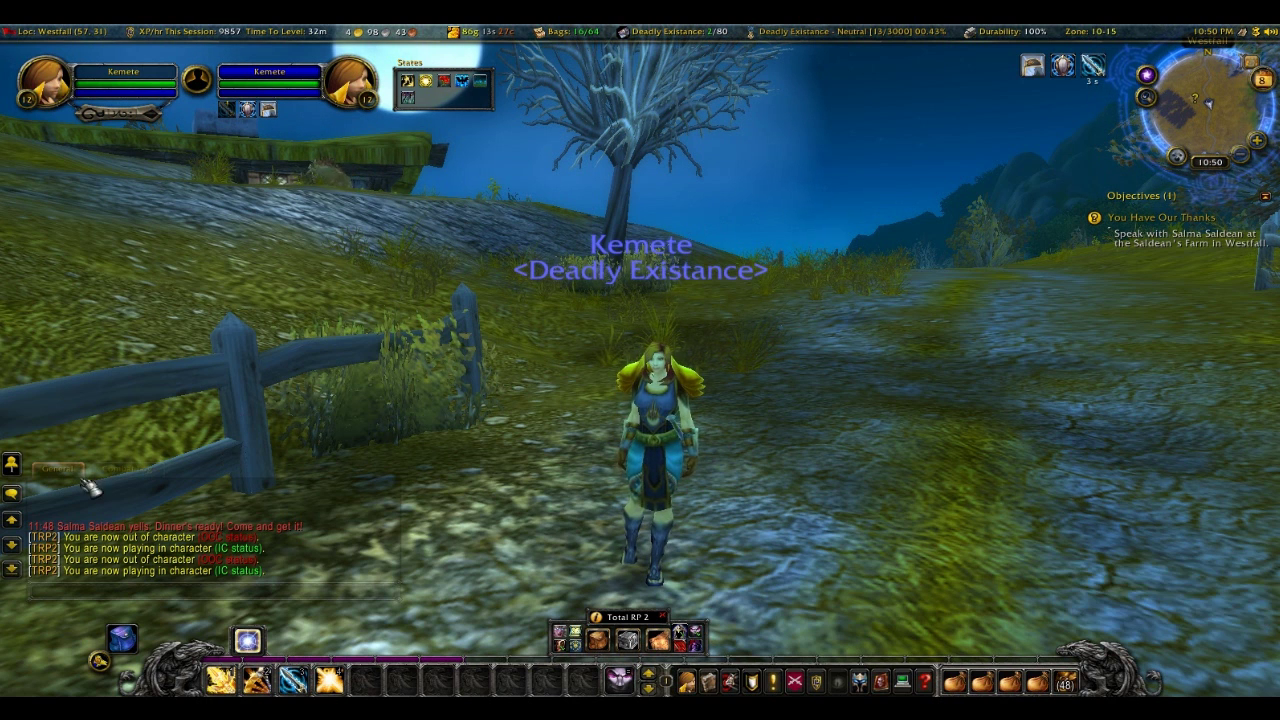
# From the portrait menu, view the character's own Directory profile, then switch to Creations
pyautogui.moveTo(199, 88)
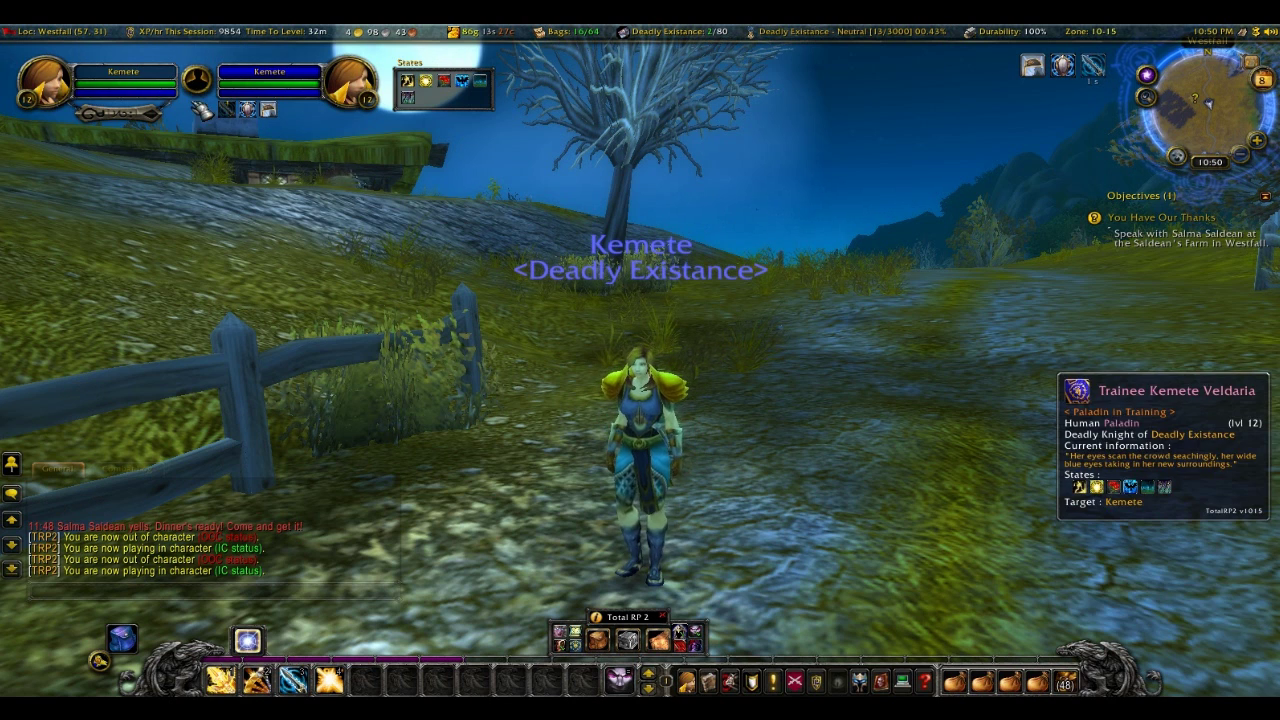
pyautogui.click(199, 88)
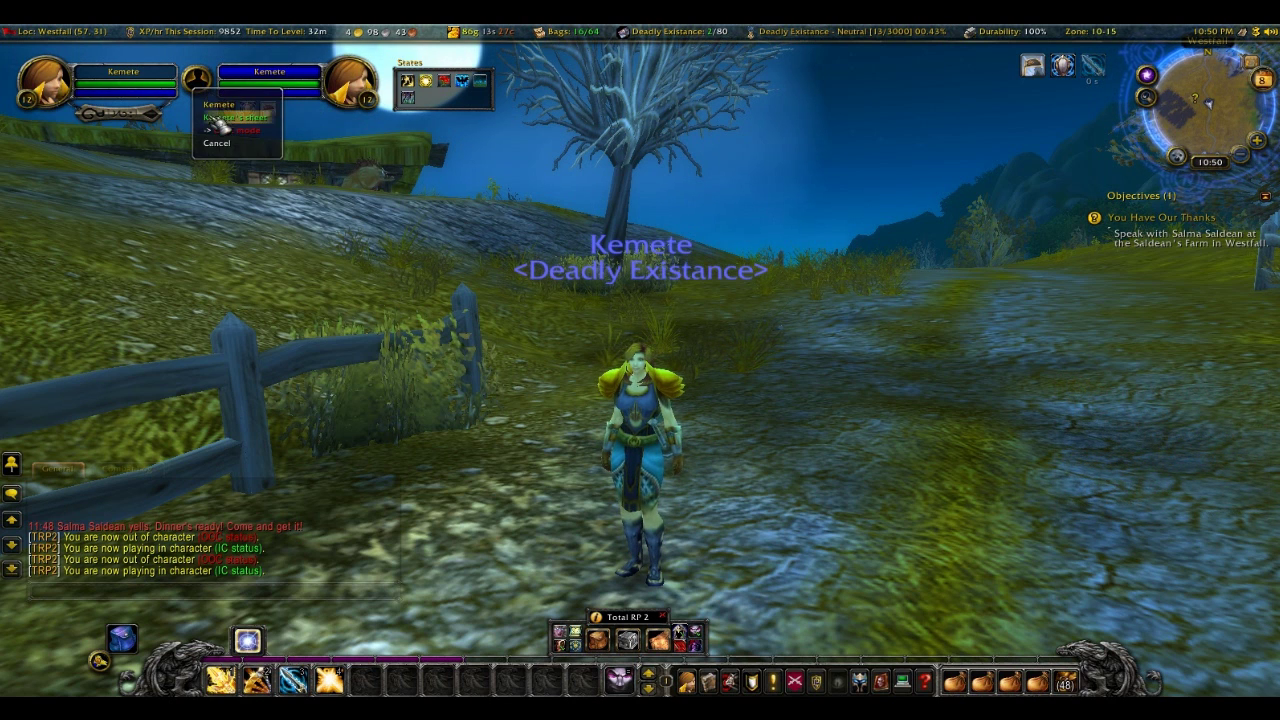
pyautogui.click(238, 117)
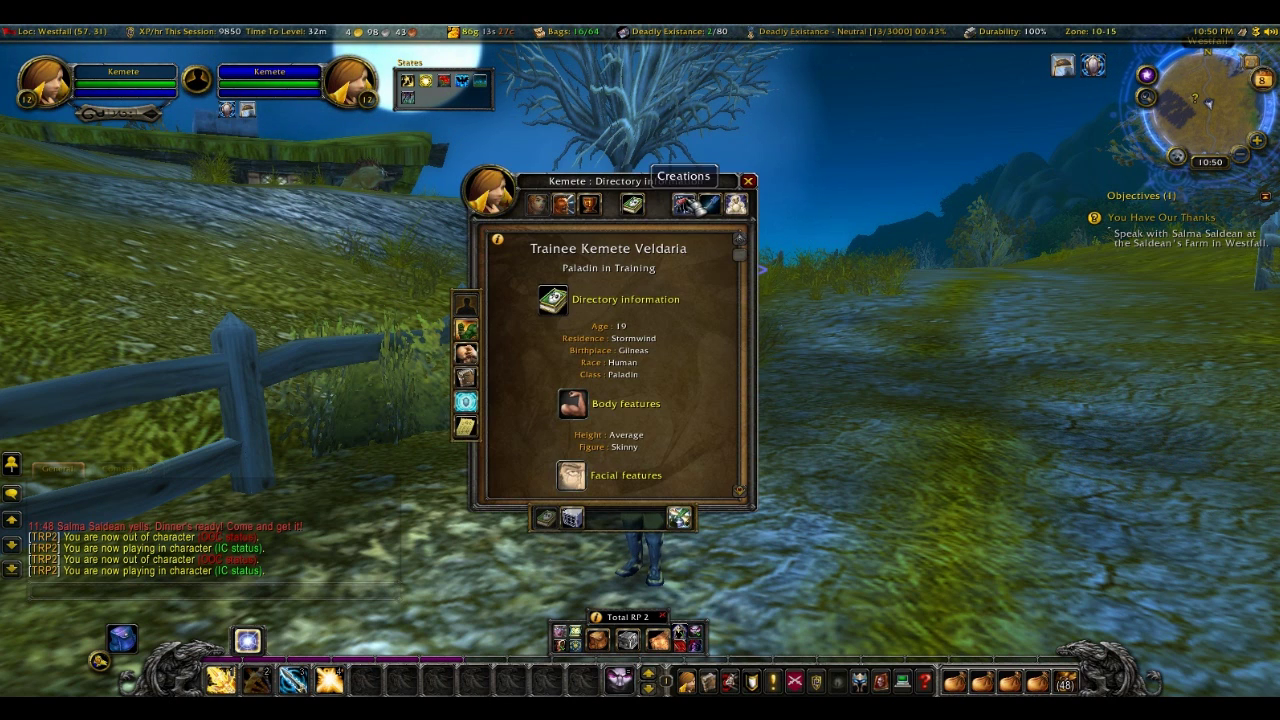
pyautogui.click(705, 206)
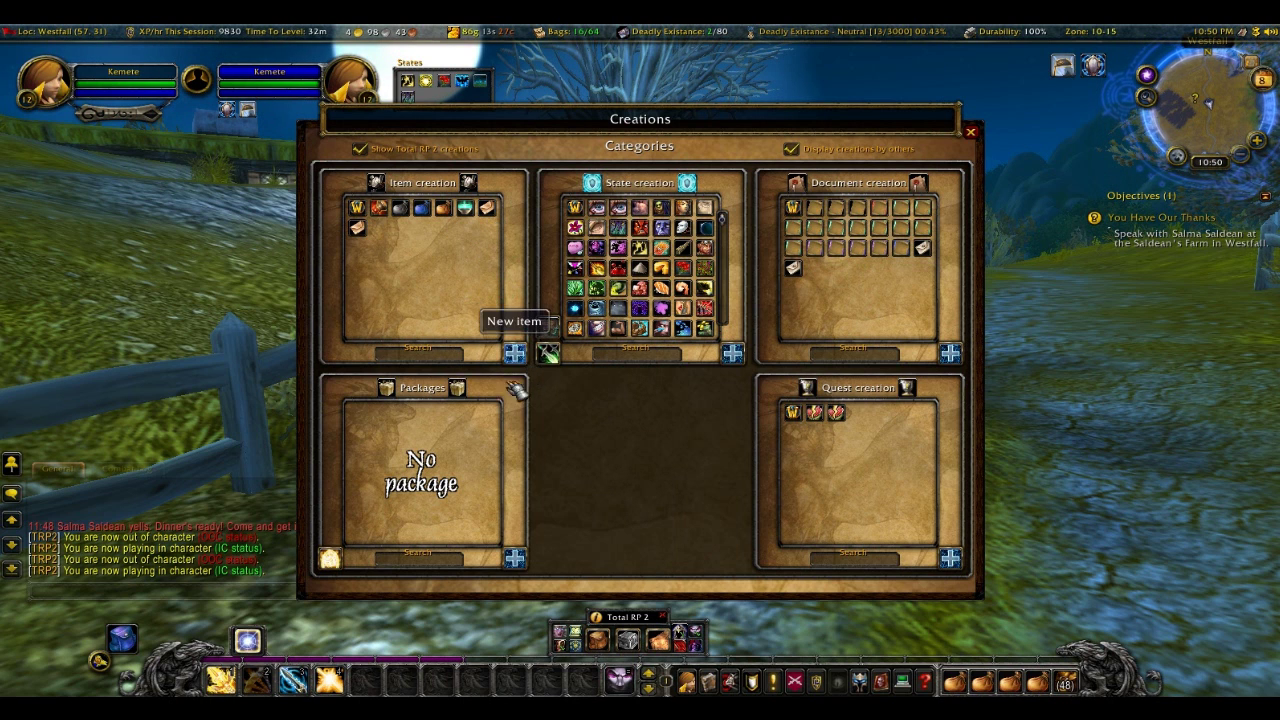
# Add a blank new item under Item creation in the Creations window
pyautogui.click(515, 353)
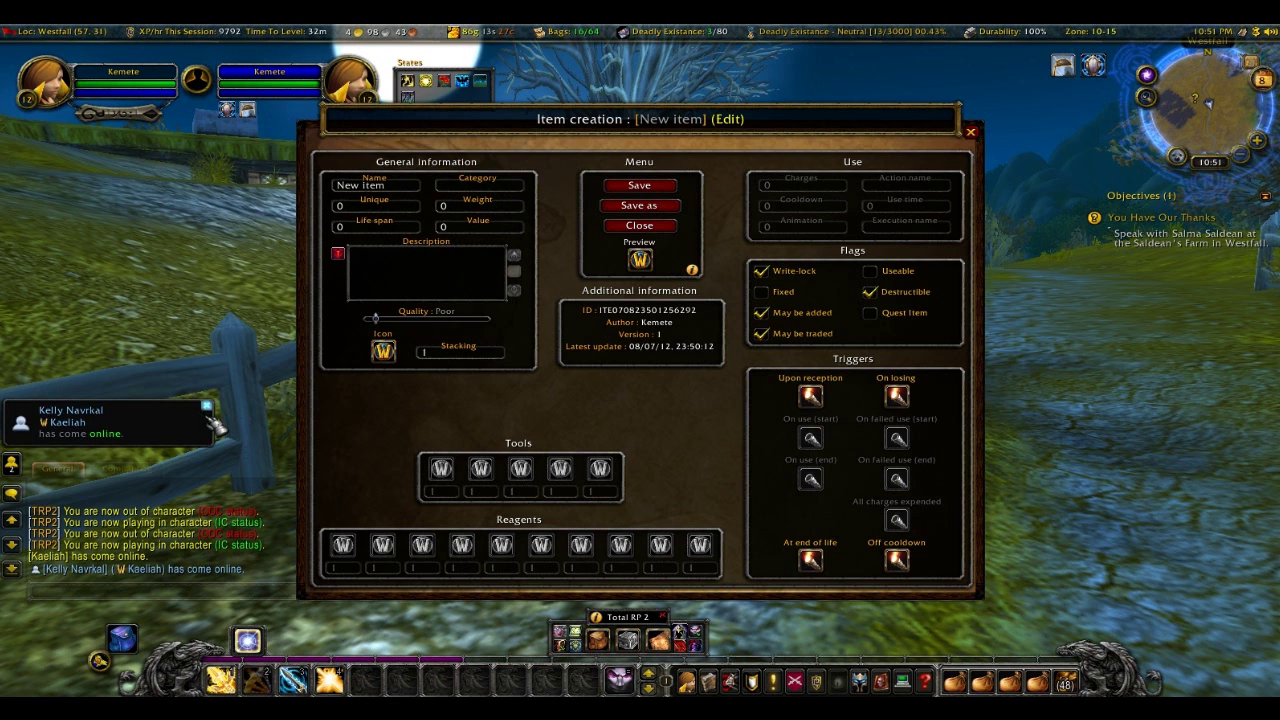
# Select the Description box, try Uncommon quality but keep Poor, and bring up the item's icon list
pyautogui.click(454, 262)
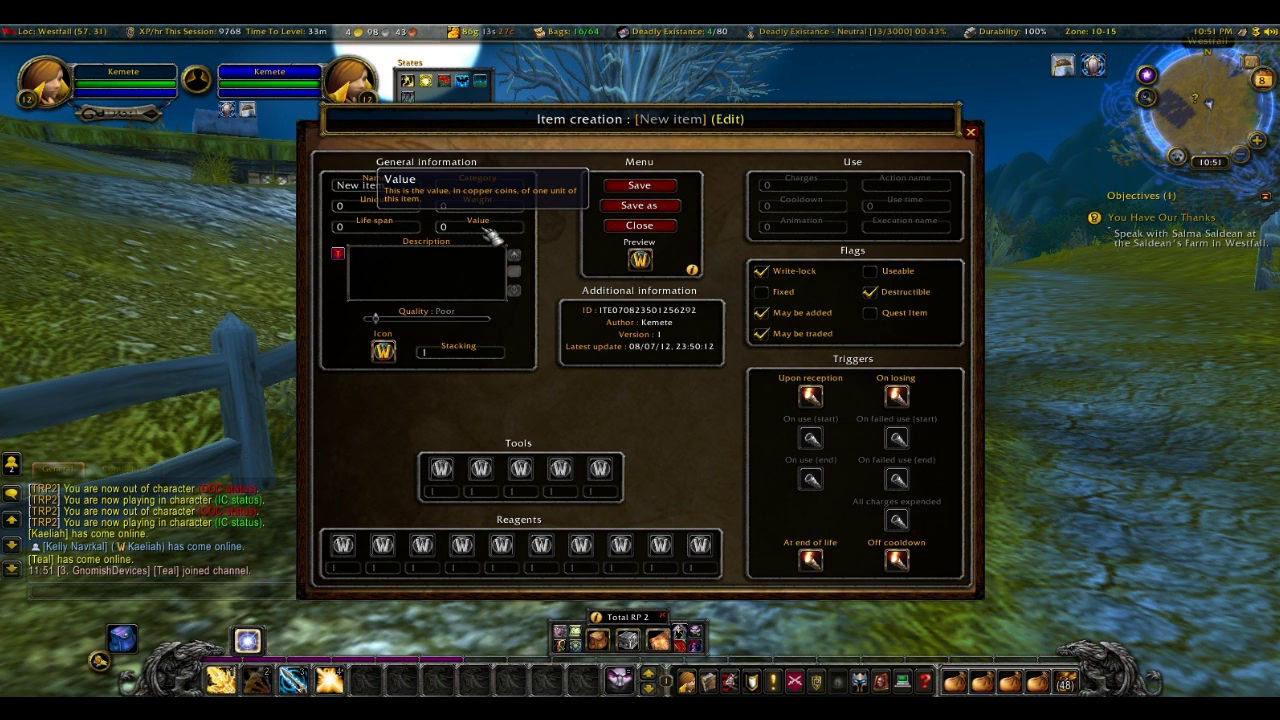
pyautogui.moveTo(388, 322); pyautogui.dragTo(425, 335)
pyautogui.click(372, 334)
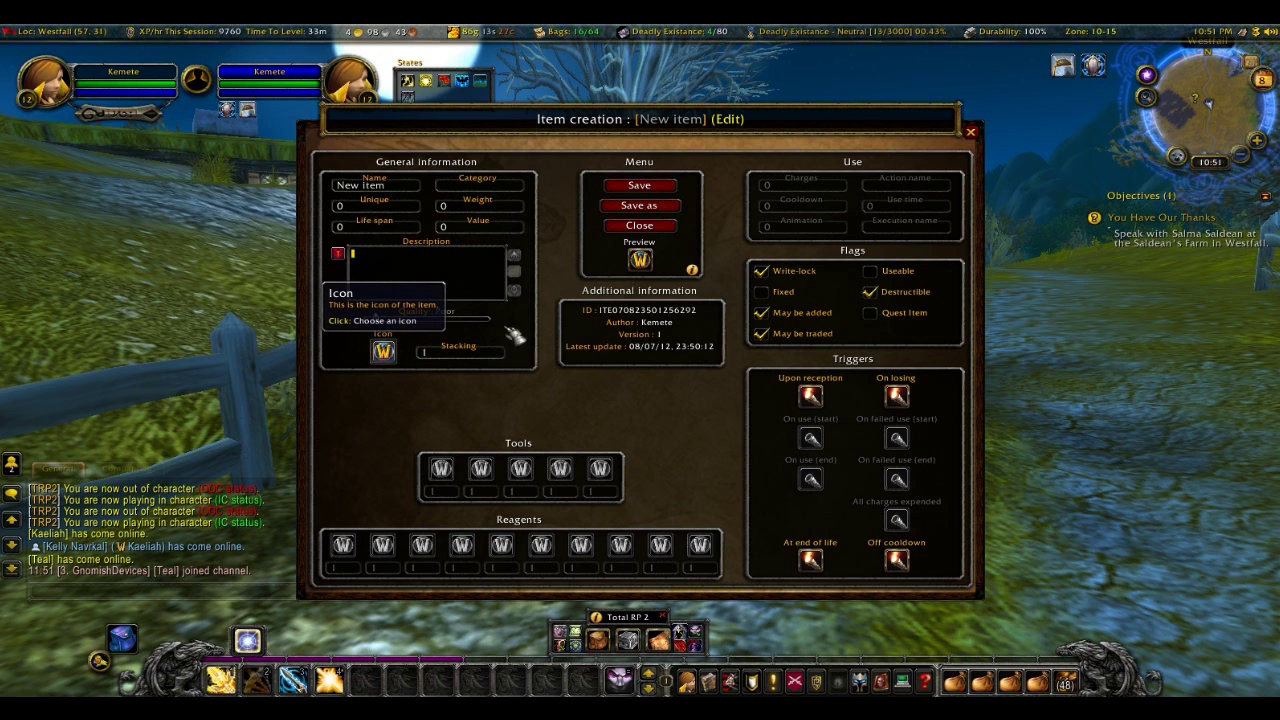
pyautogui.click(385, 351)
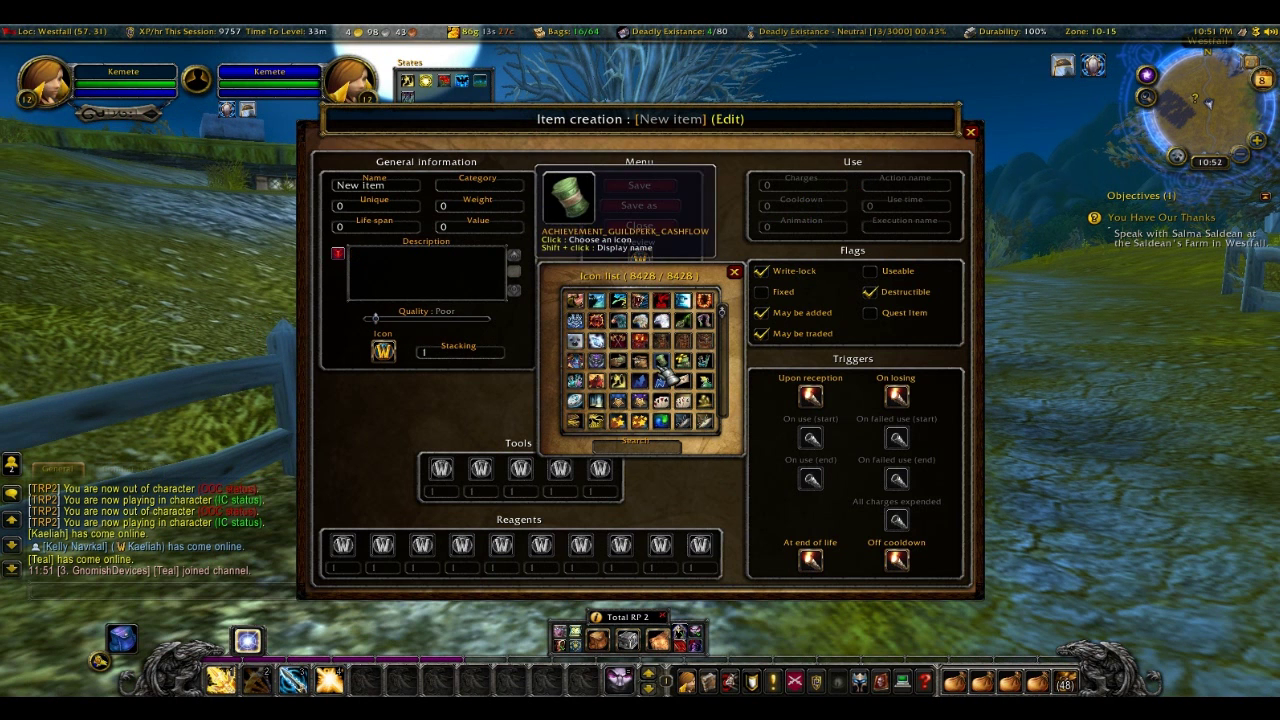
# Close the icon list with no icon chosen, then click in the item editor's right-hand options
pyautogui.click(734, 272)
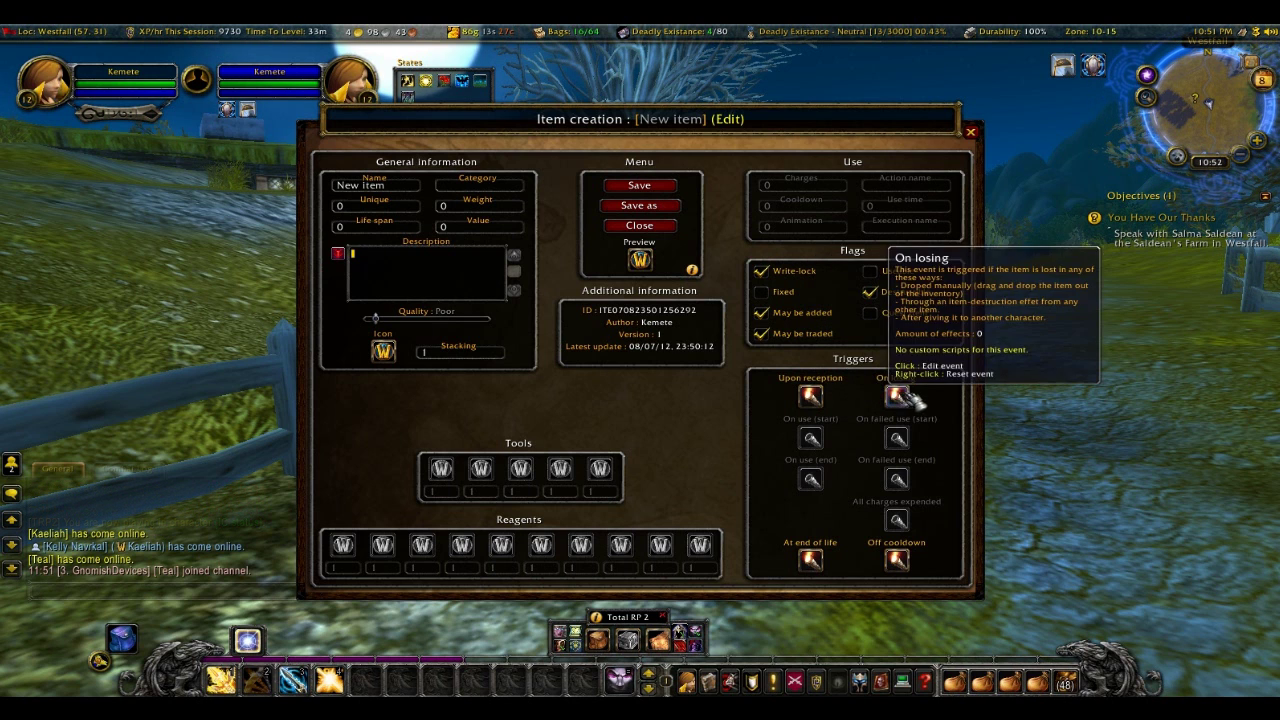
pyautogui.click(870, 272)
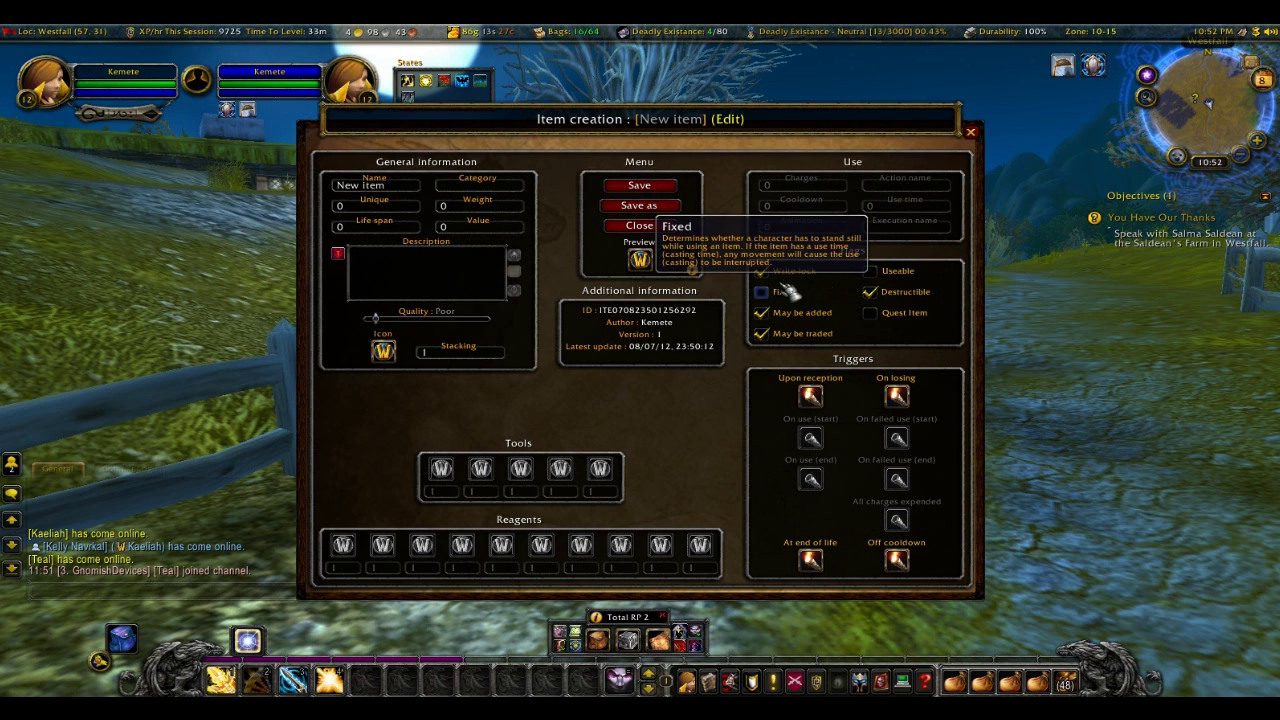